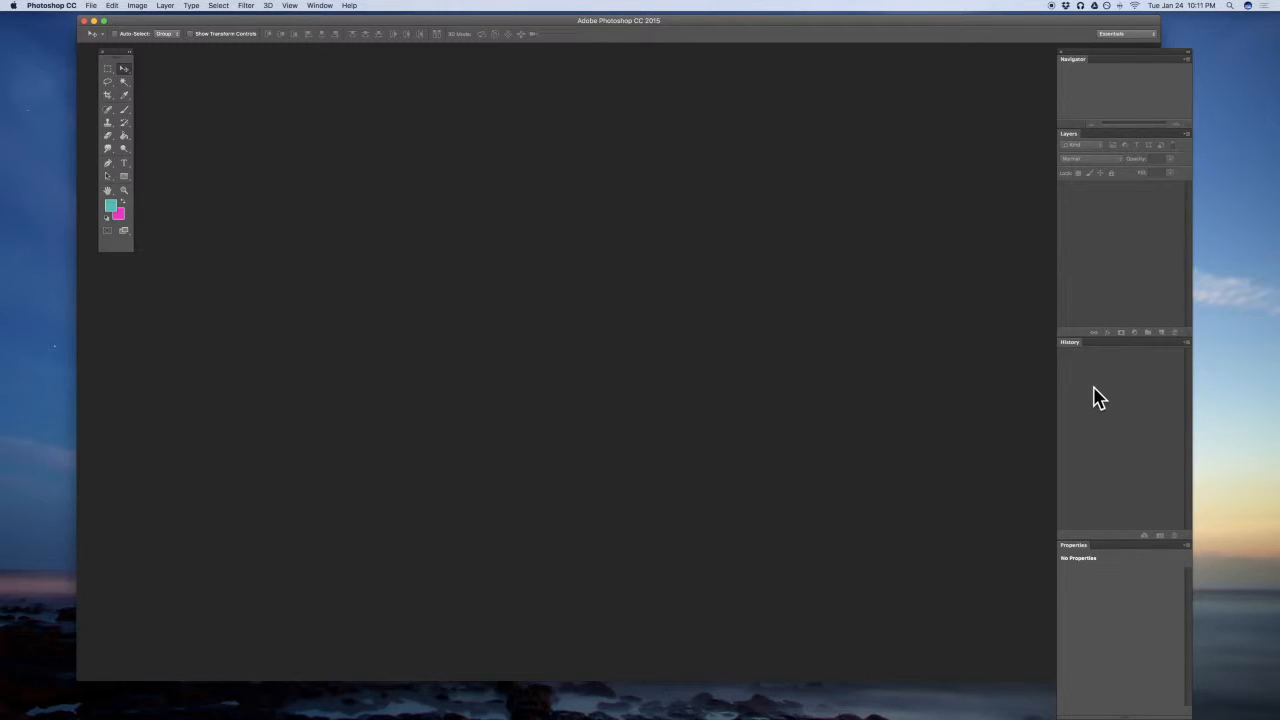
left_click(322, 5)
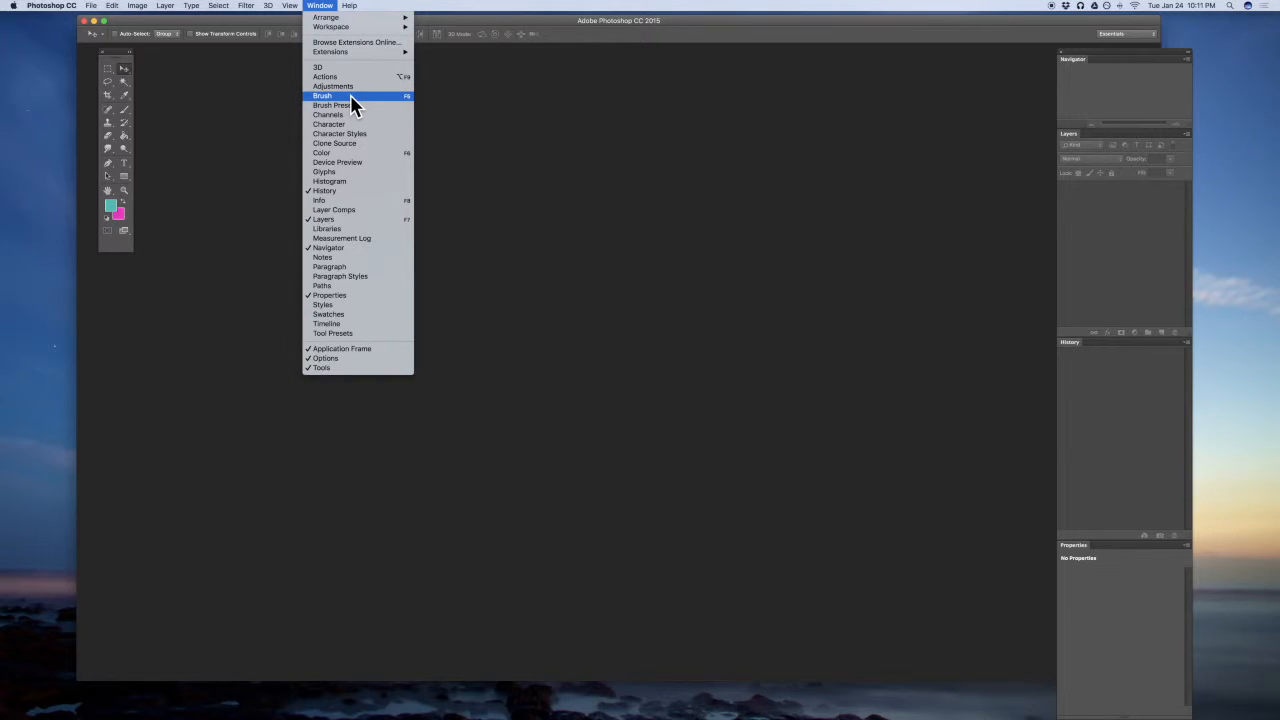
left_click(1025, 172)
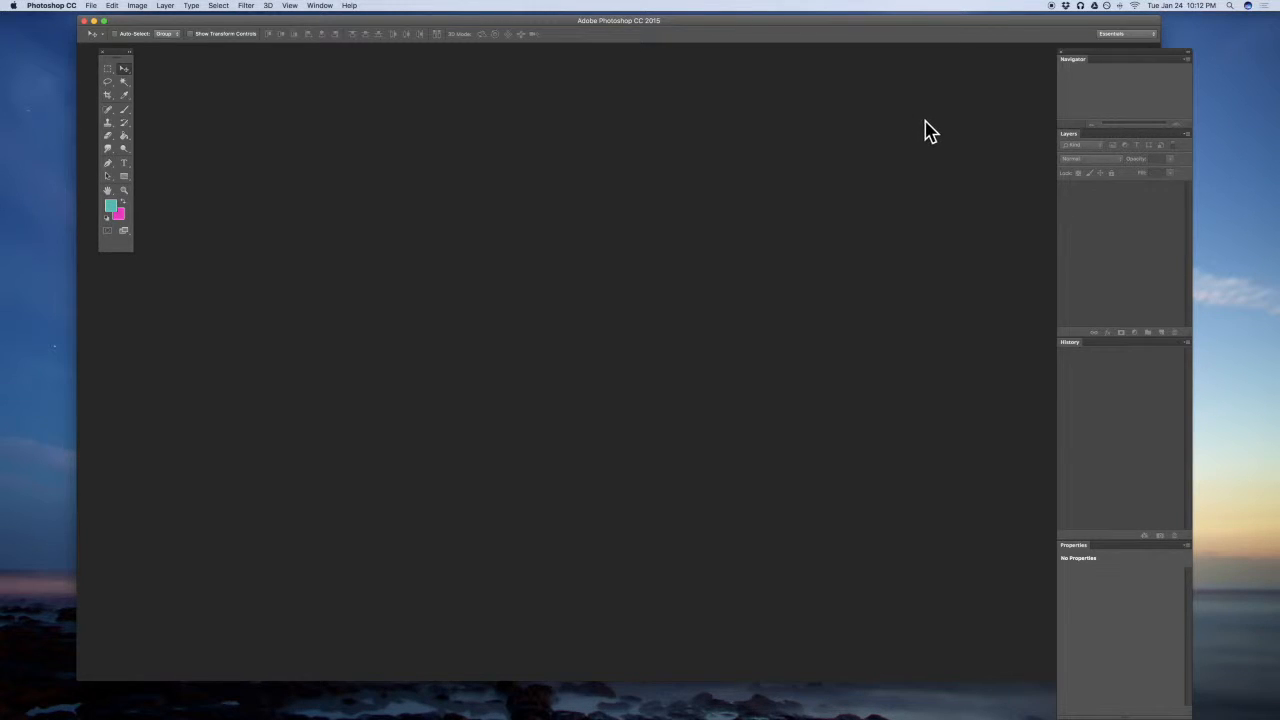
left_click(310, 6)
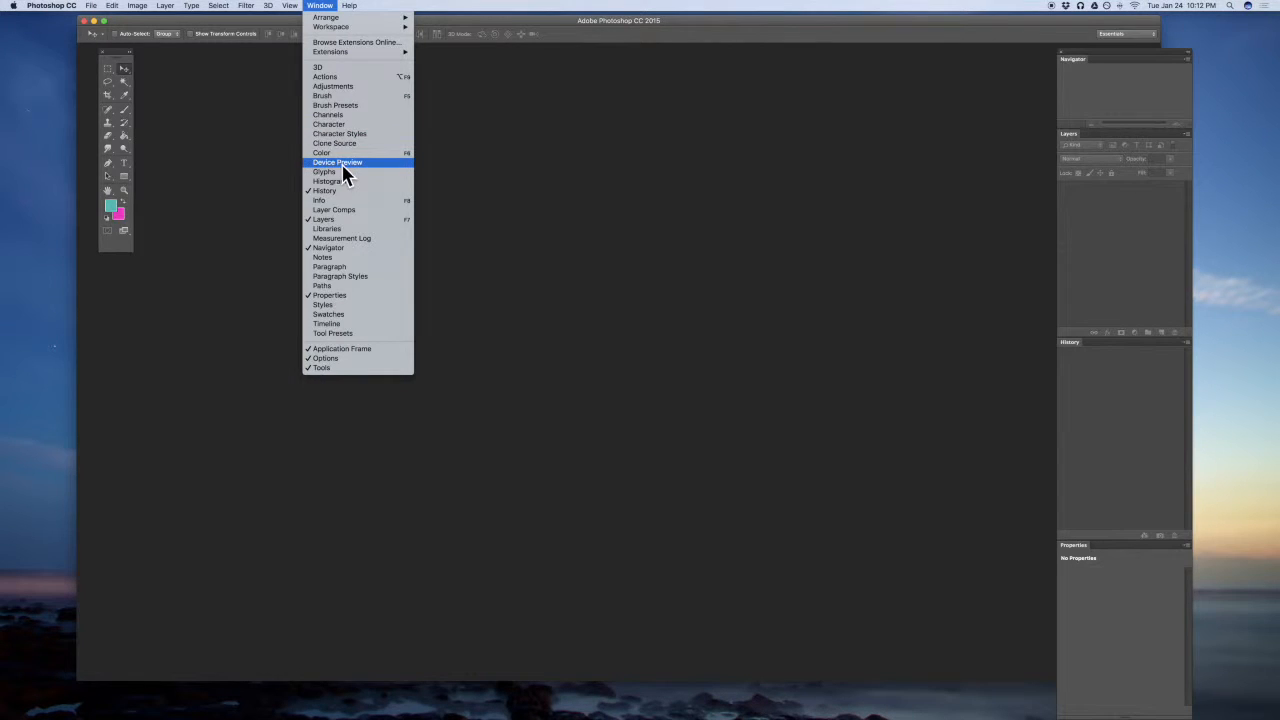
left_click(1068, 203)
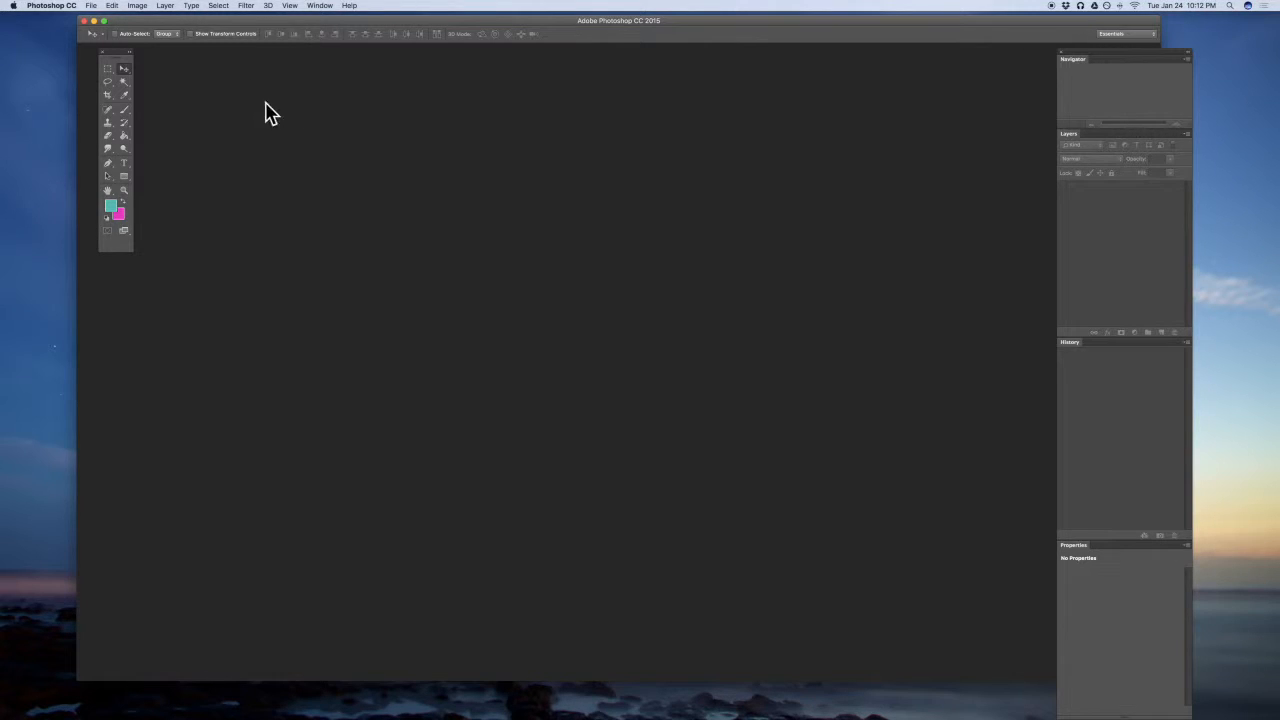
Create a new document named tag 1, 300 by 200 pixels at 72 pixels/inch, in RGB Color with a transparent background.
left_click(91, 6)
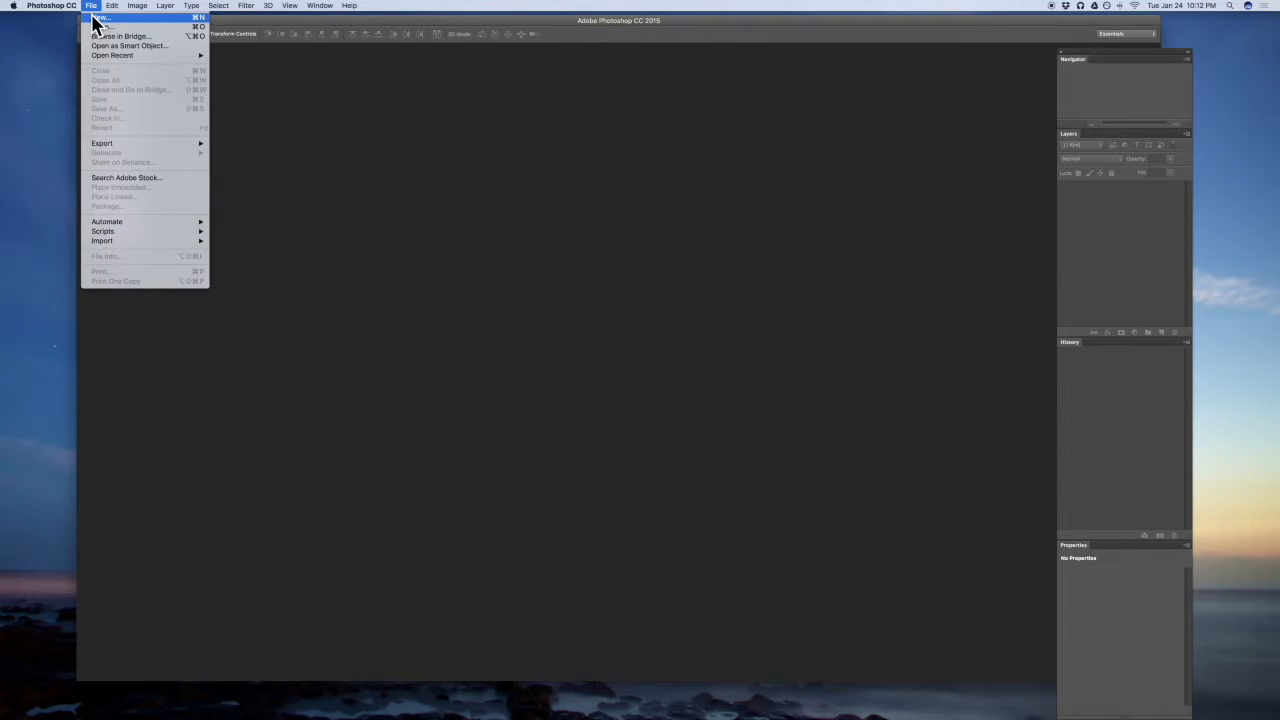
left_click(96, 18)
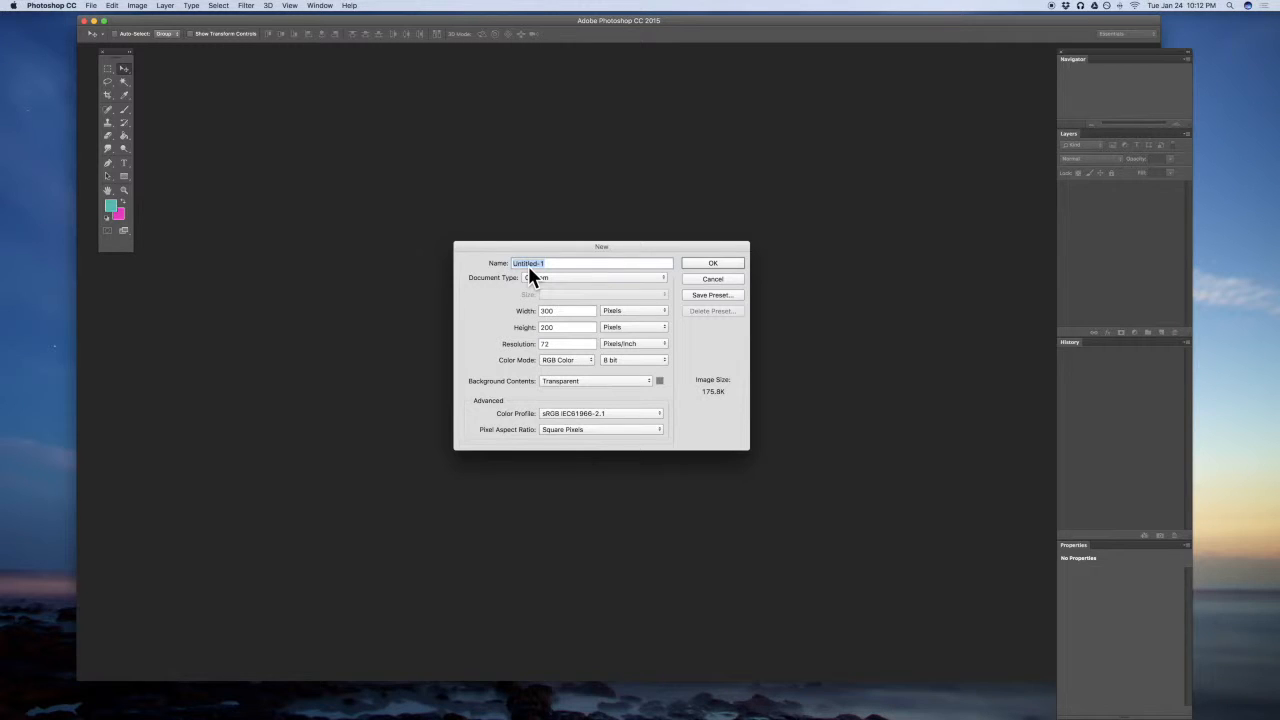
key("BackSpace")
left_click(552, 279)
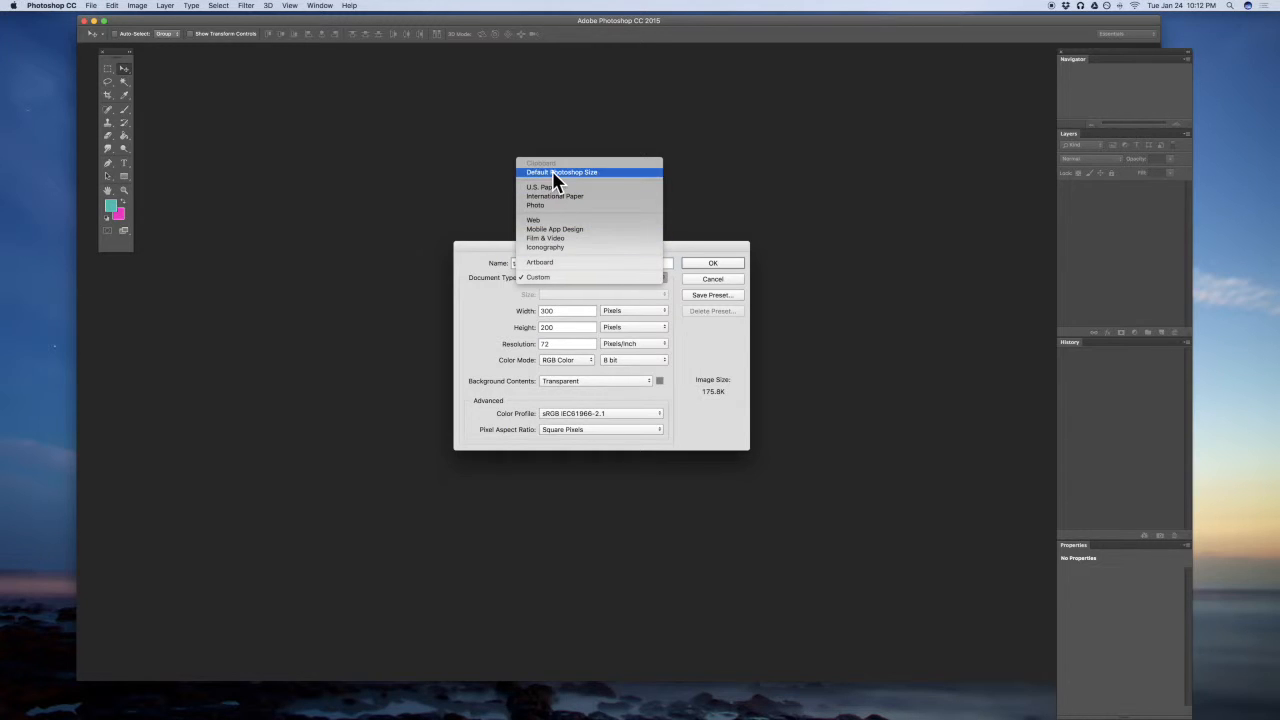
left_click(560, 302)
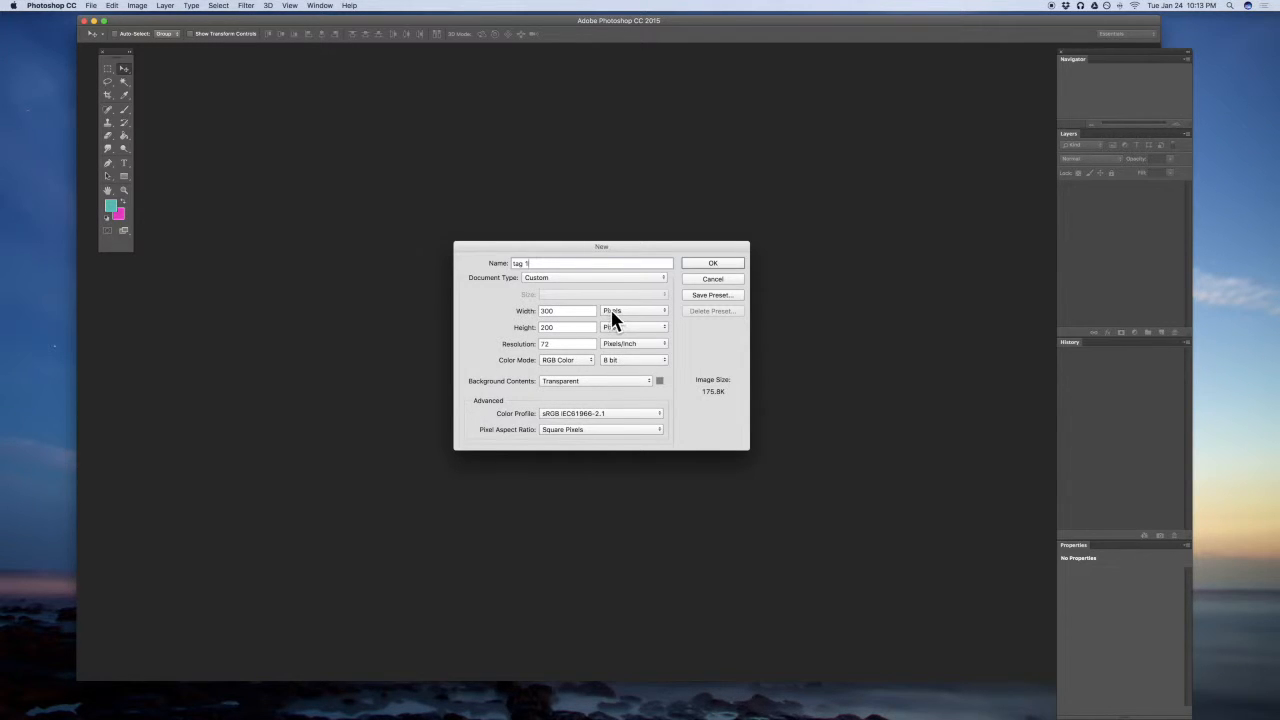
left_click(612, 318)
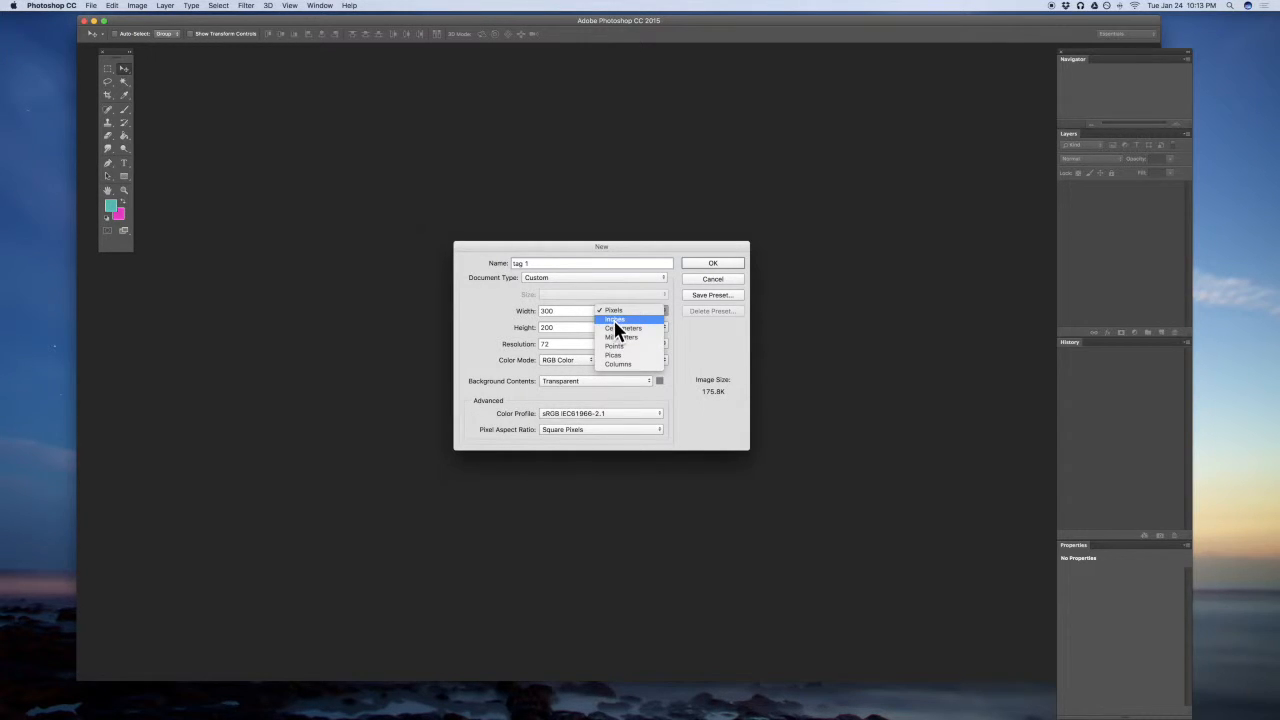
left_click(575, 317)
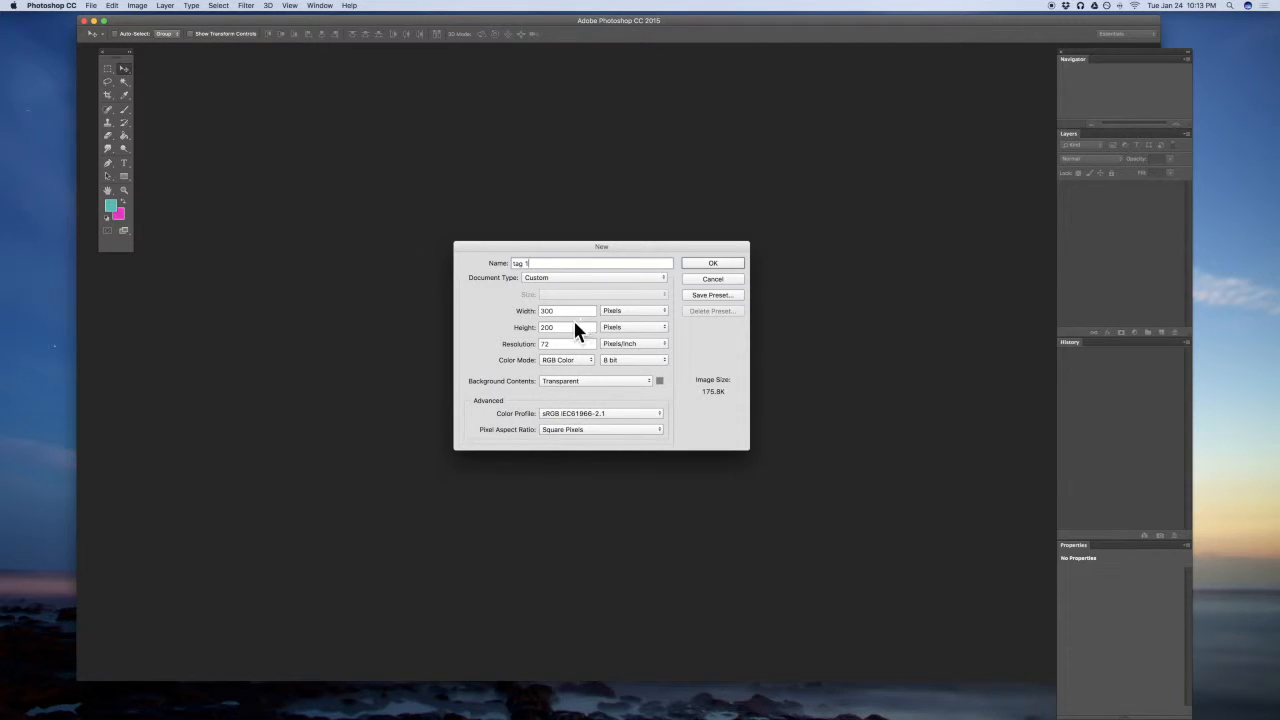
left_click(612, 340)
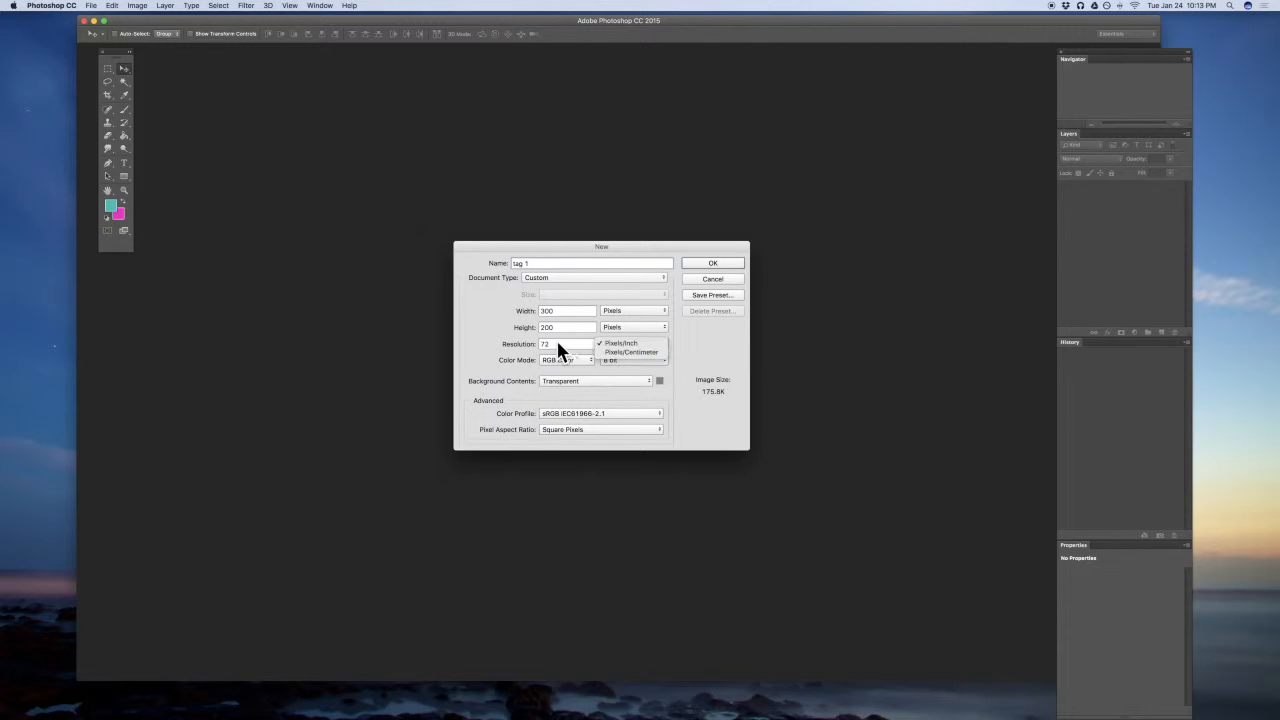
left_click(557, 339)
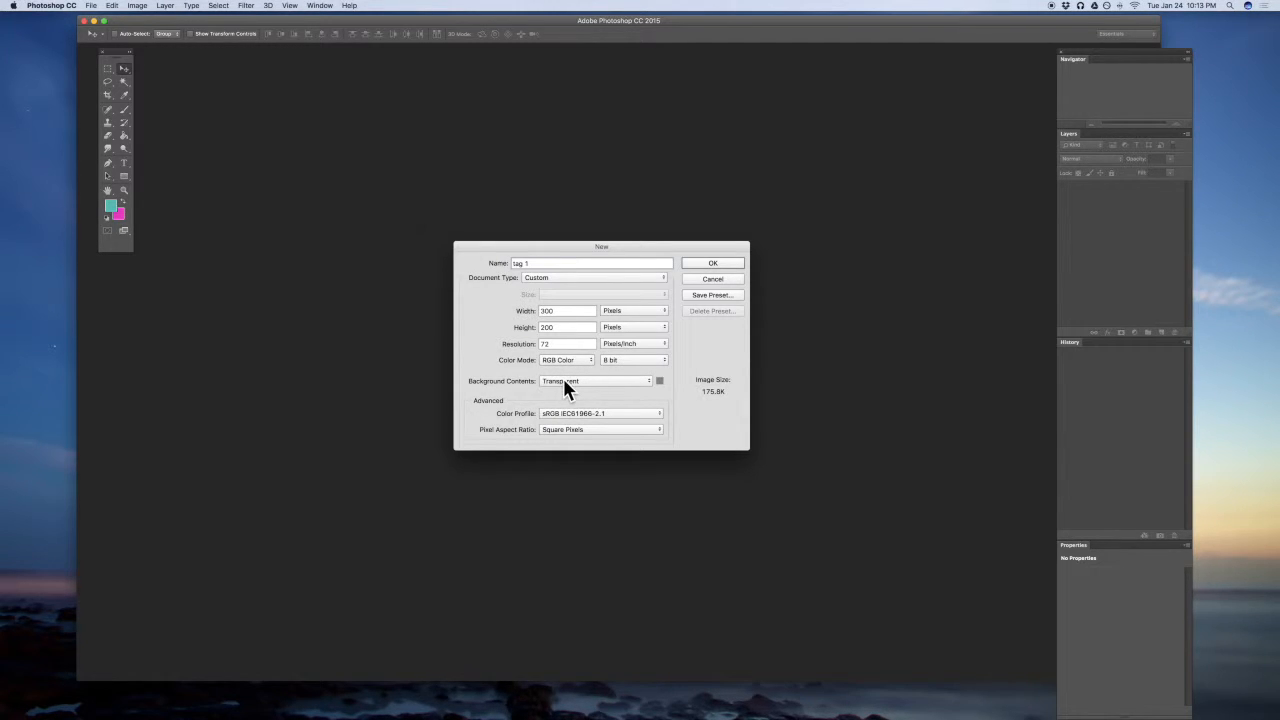
left_click(647, 381)
left_click(560, 381)
left_click(700, 262)
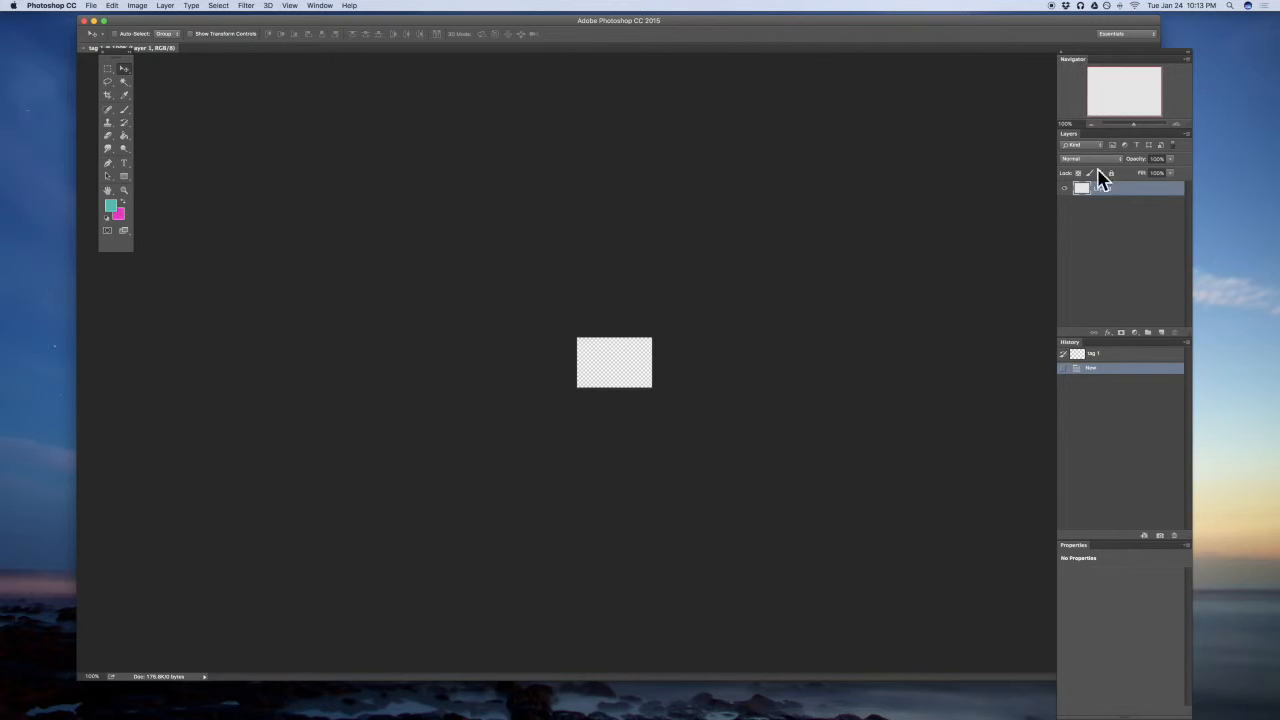
Crop the blank canvas into a short, wide banner that extends past its original left and right edges.
left_click(1176, 126)
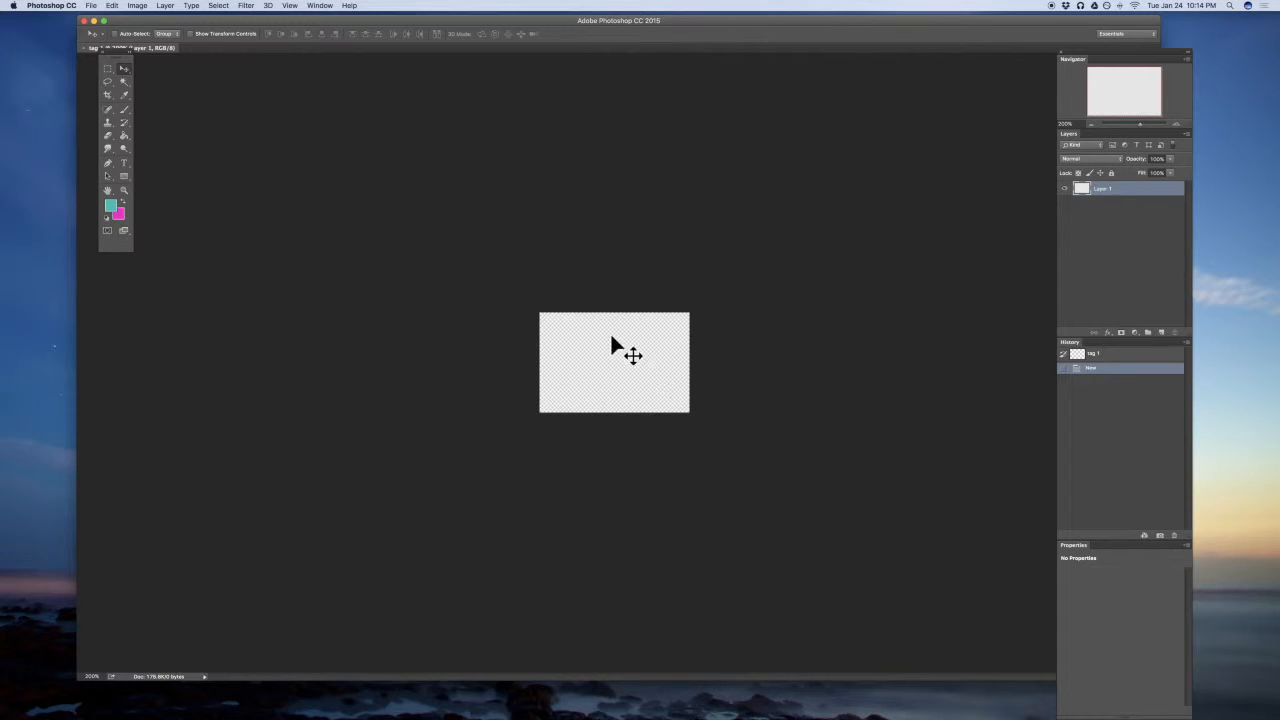
left_click(108, 95)
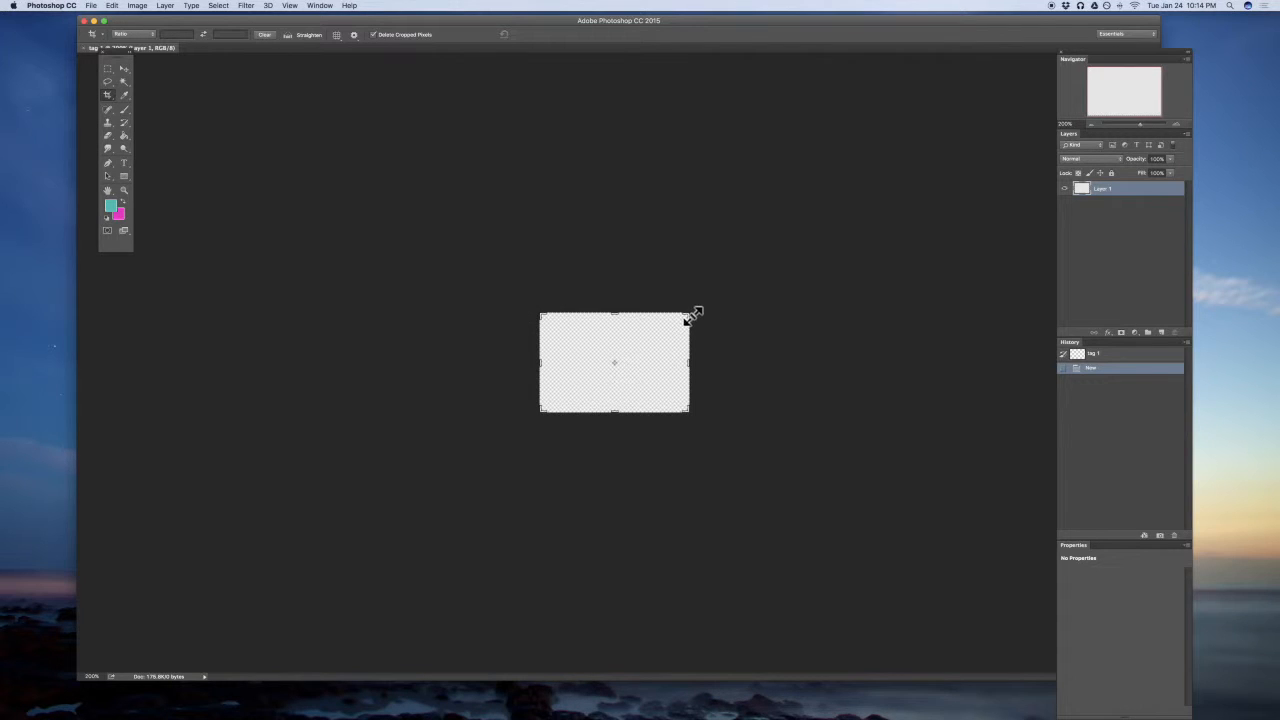
left_click_drag(540, 316, 465, 328)
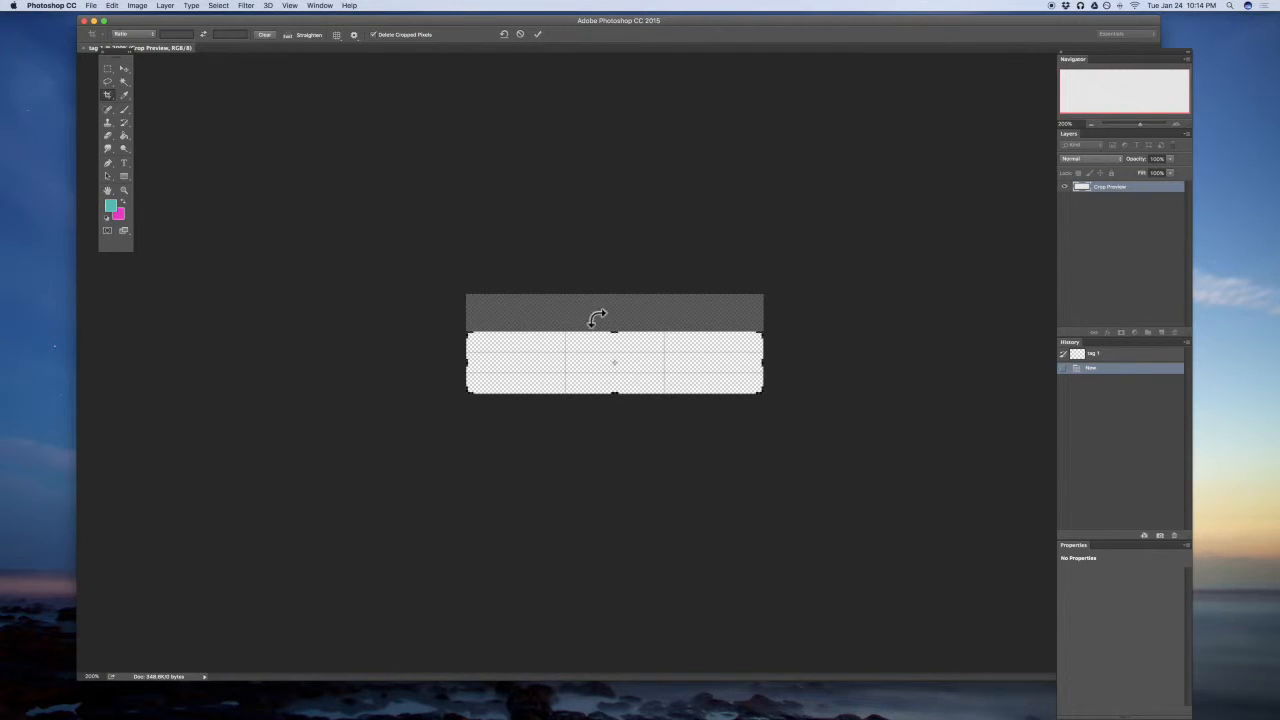
mouse_move(760, 334)
left_mouse_down()
mouse_move(608, 223)
mouse_move(740, 300)
mouse_move(758, 347)
mouse_move(764, 338)
left_mouse_up()
left_click_drag(760, 336, 760, 336)
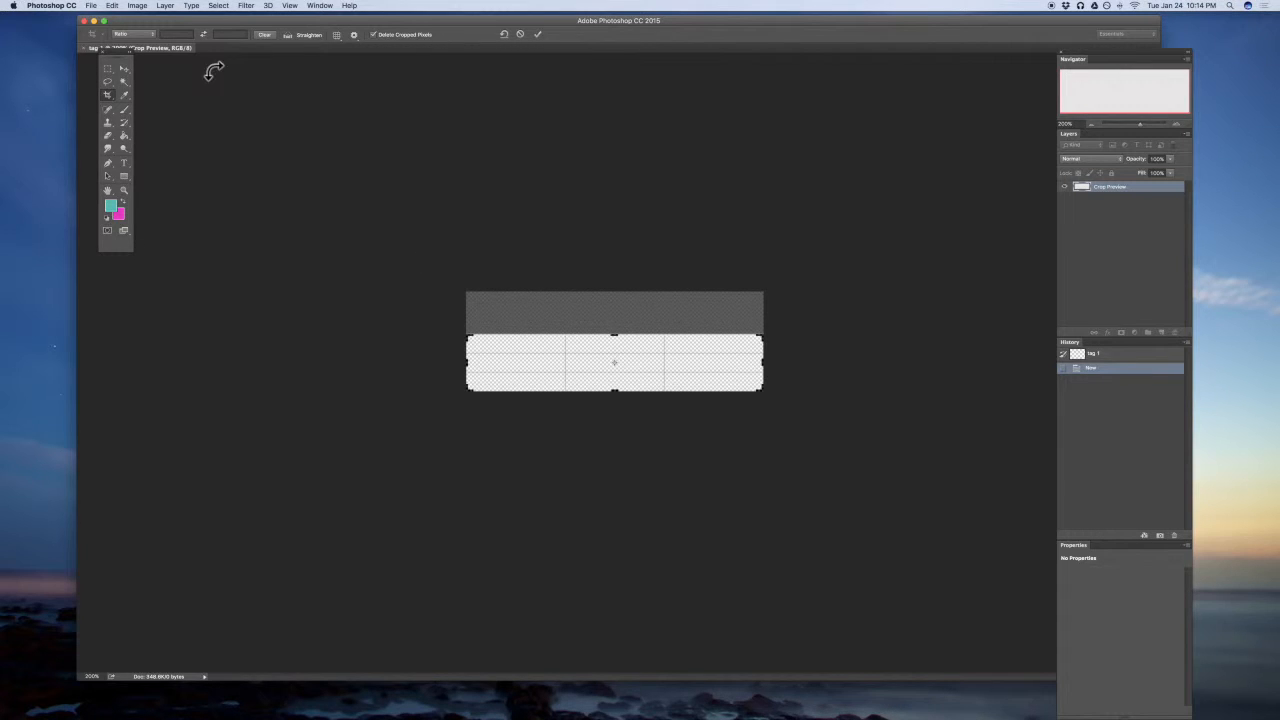
left_click(125, 69)
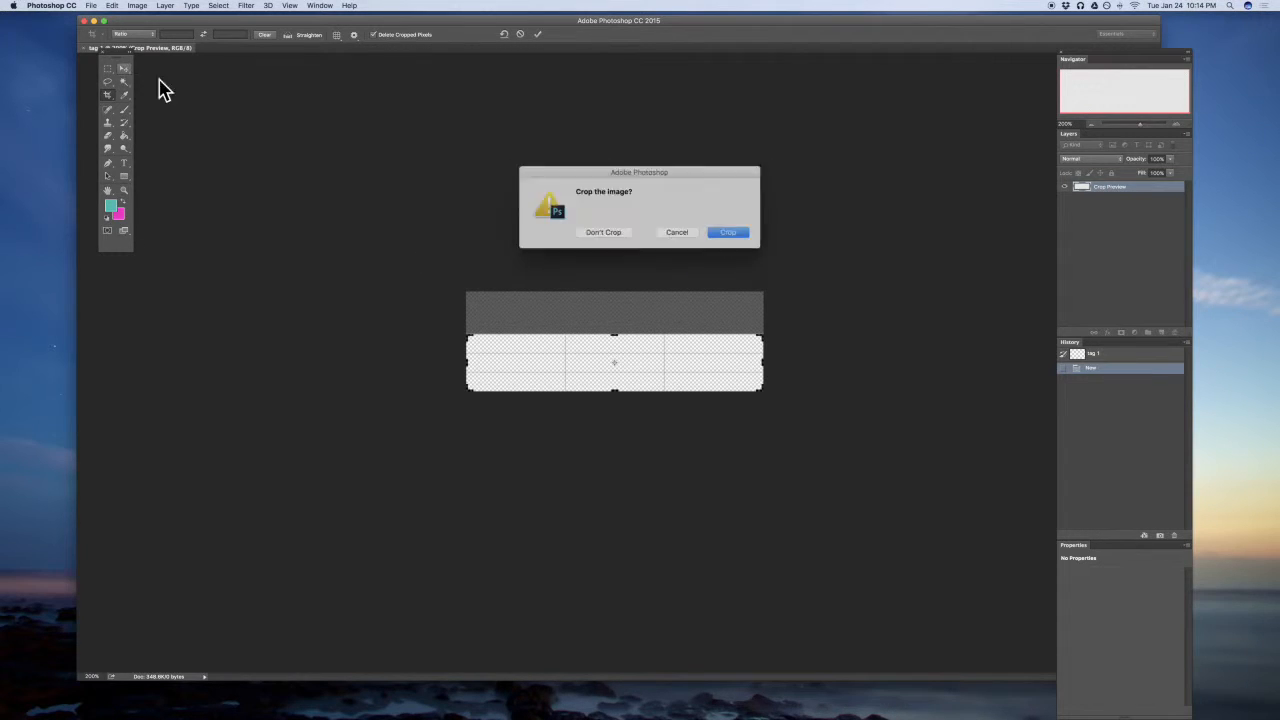
left_click(722, 231)
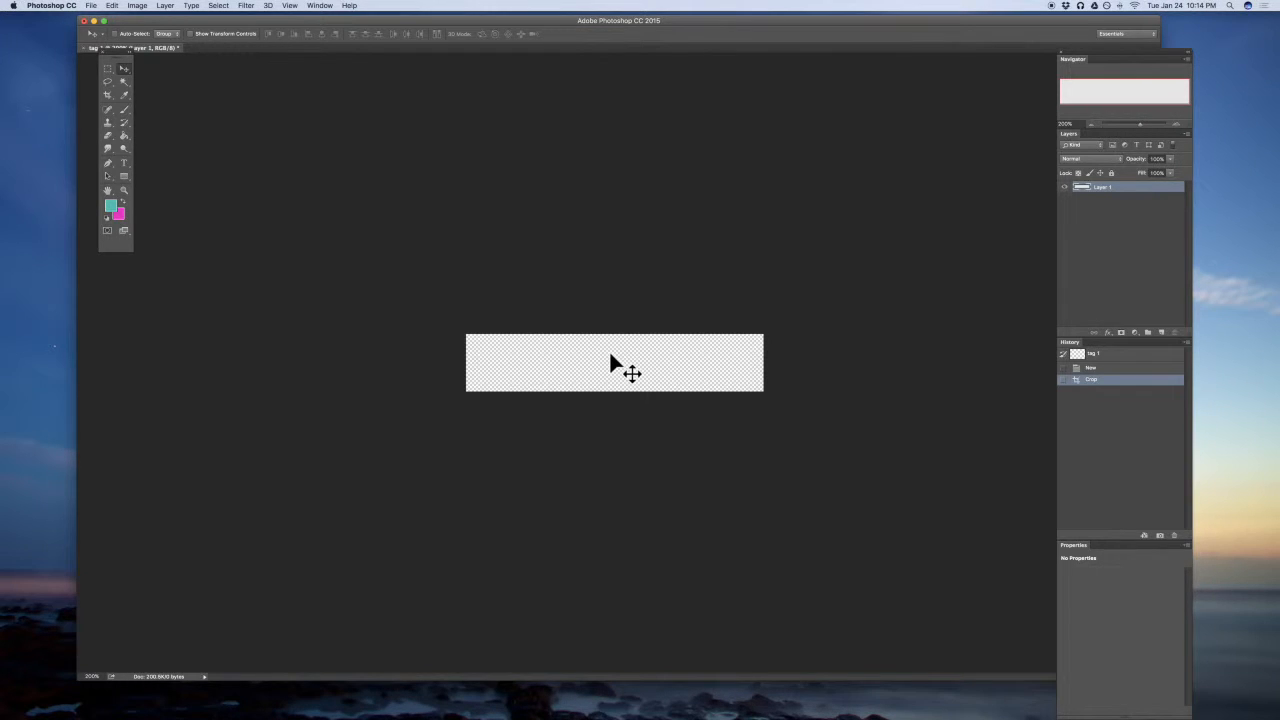
left_click(109, 97)
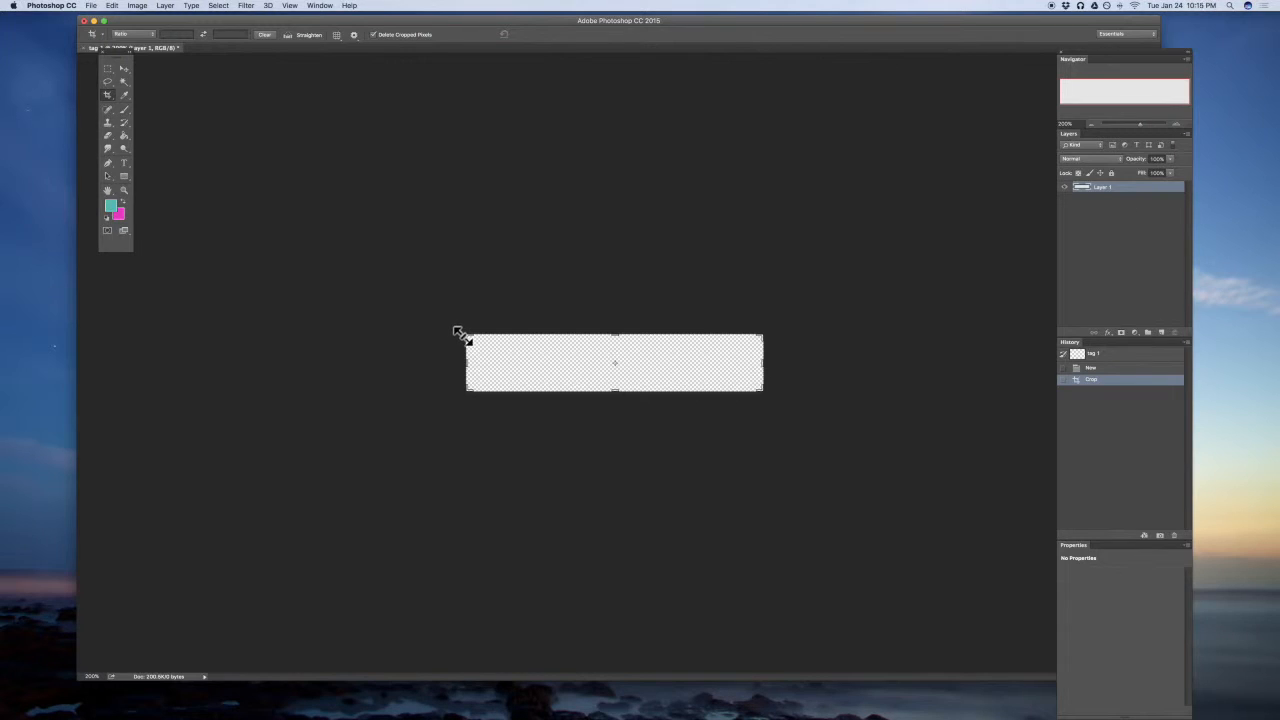
left_click(124, 68)
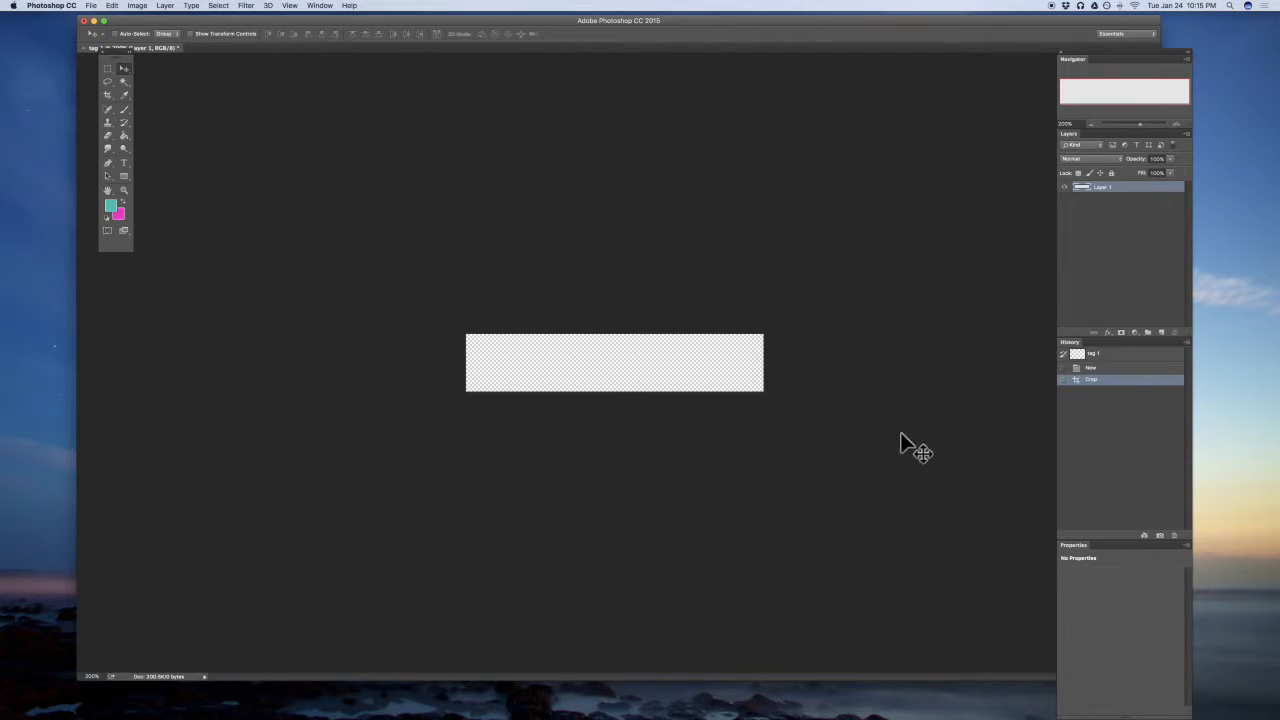
mouse_move(820, 714)
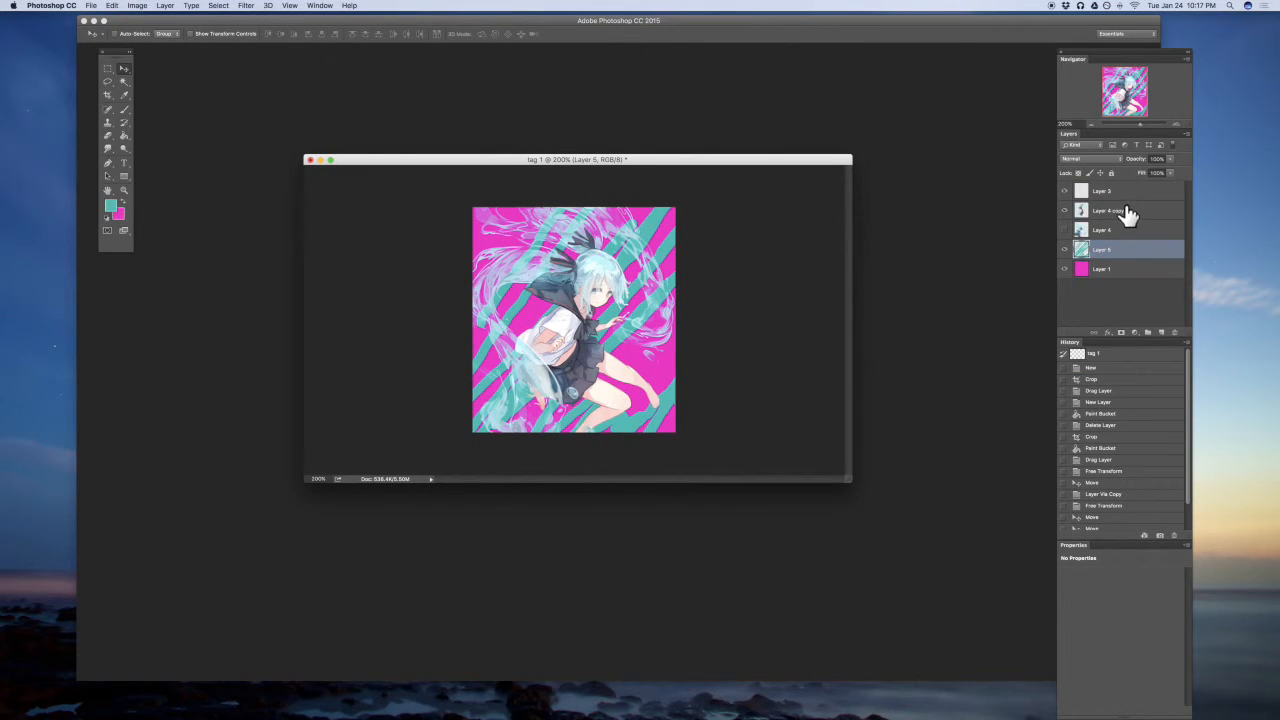
Delete the hidden Layer 4 and the topmost layer above Layer 4 copy, and enlarge the document window slightly.
left_click(1127, 214)
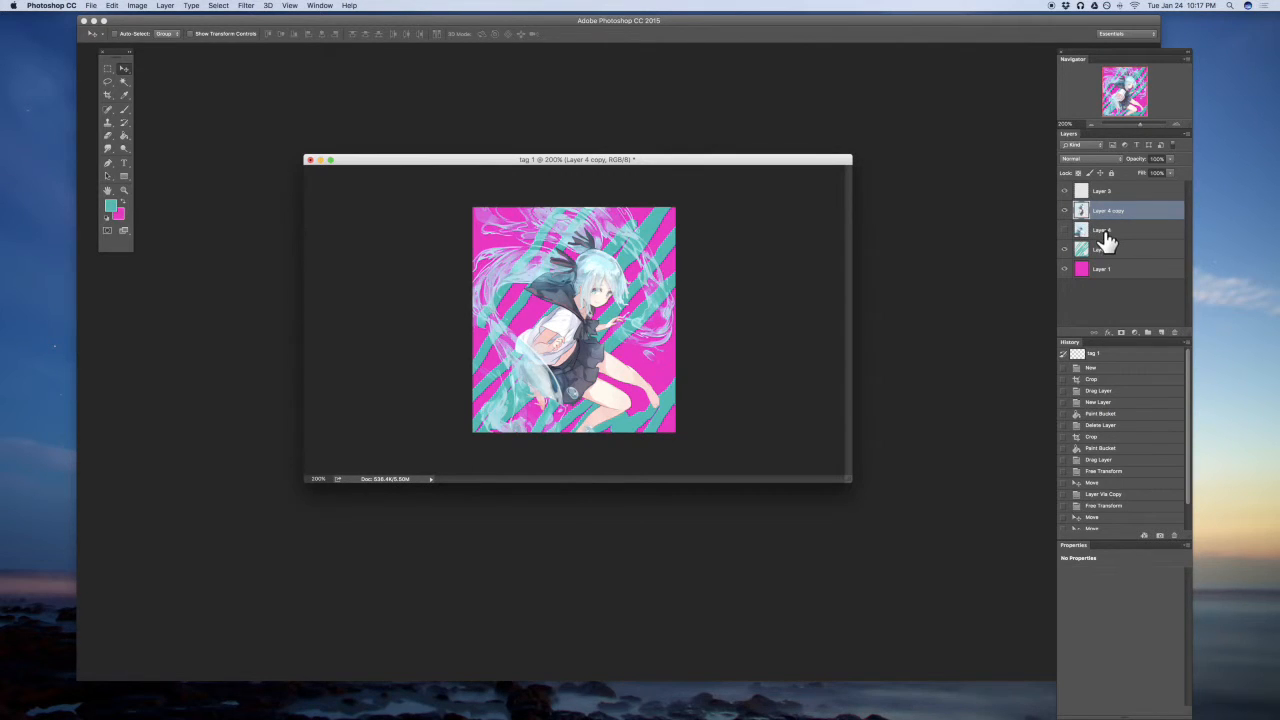
left_click_drag(1106, 238, 1172, 335)
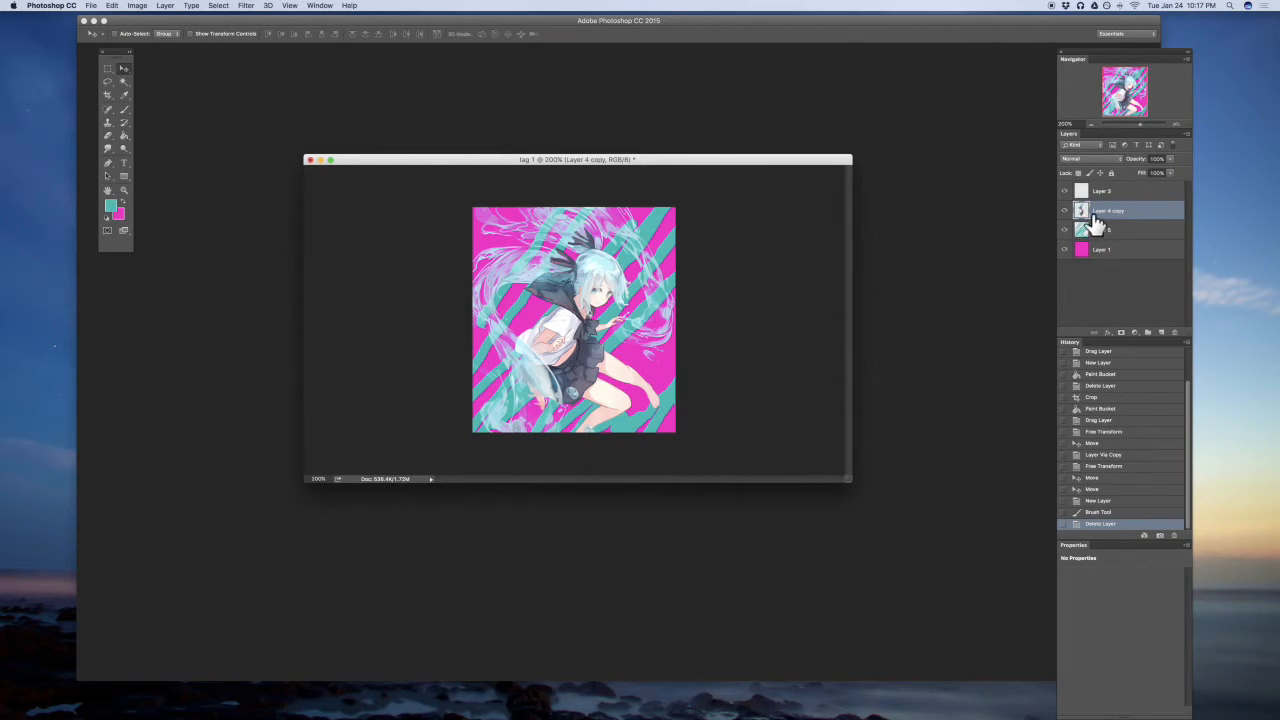
left_click(1086, 194)
left_click_drag(1086, 194, 1173, 333)
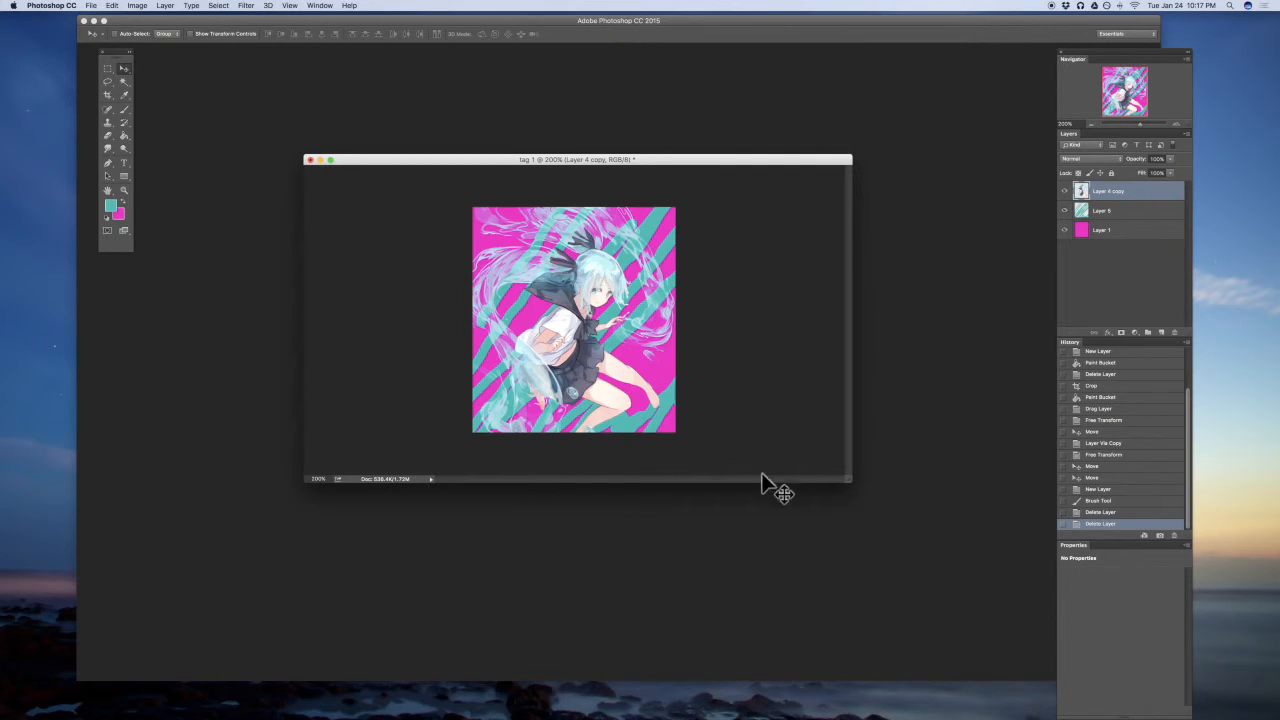
left_click_drag(851, 490, 860, 524)
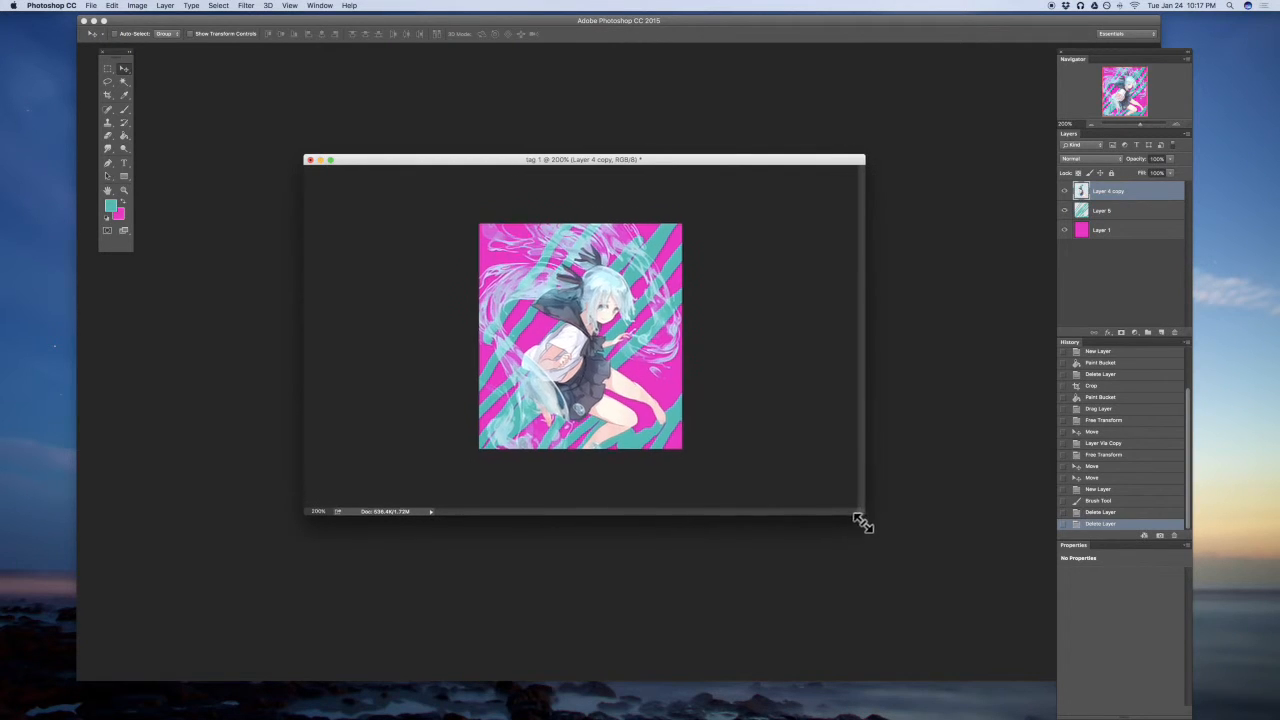
Crop the artwork to a wide horizontal band around the character's upper body, extending the canvas past both sides.
left_click(107, 94)
left_click_drag(471, 229, 464, 248)
left_click_drag(698, 440, 708, 393)
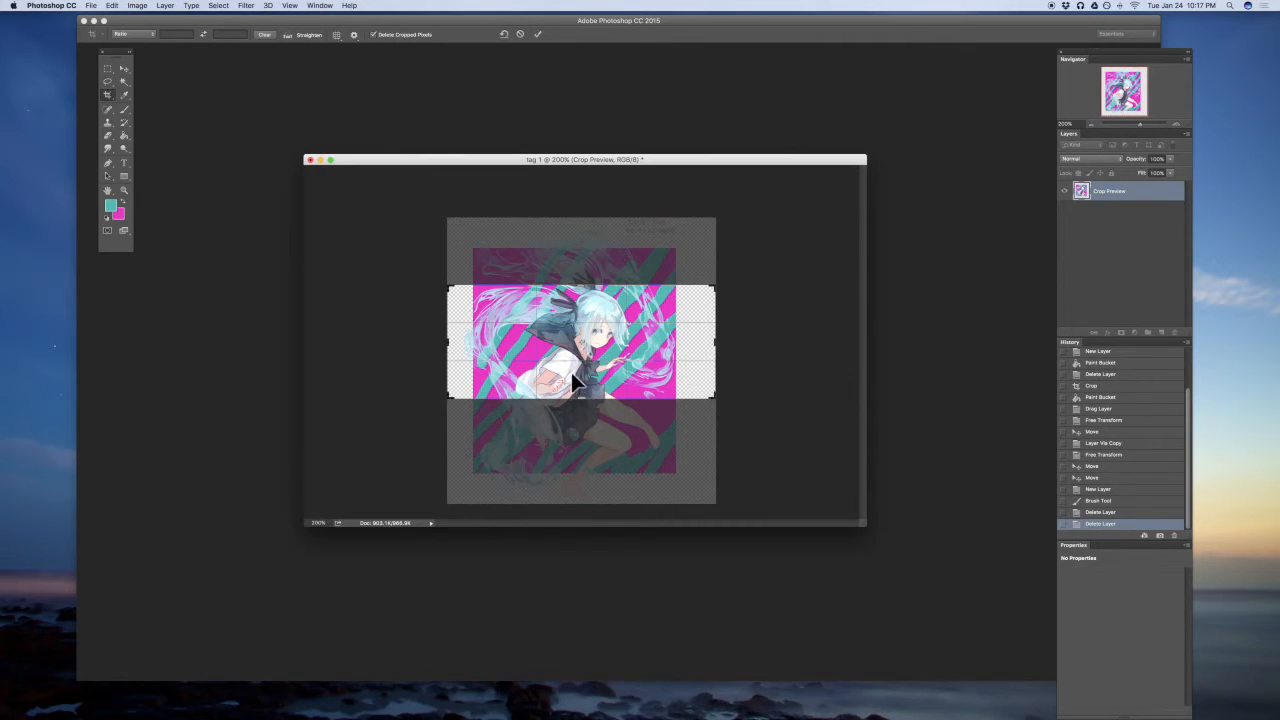
left_click(124, 68)
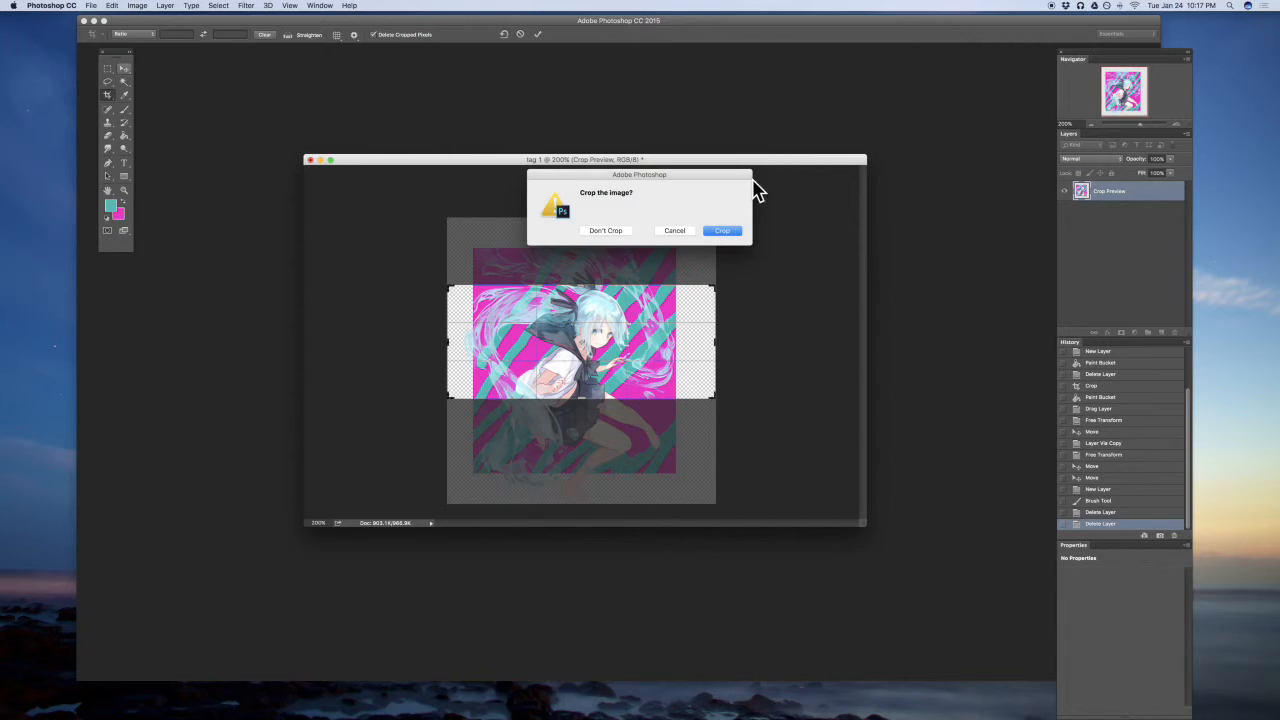
left_click(722, 231)
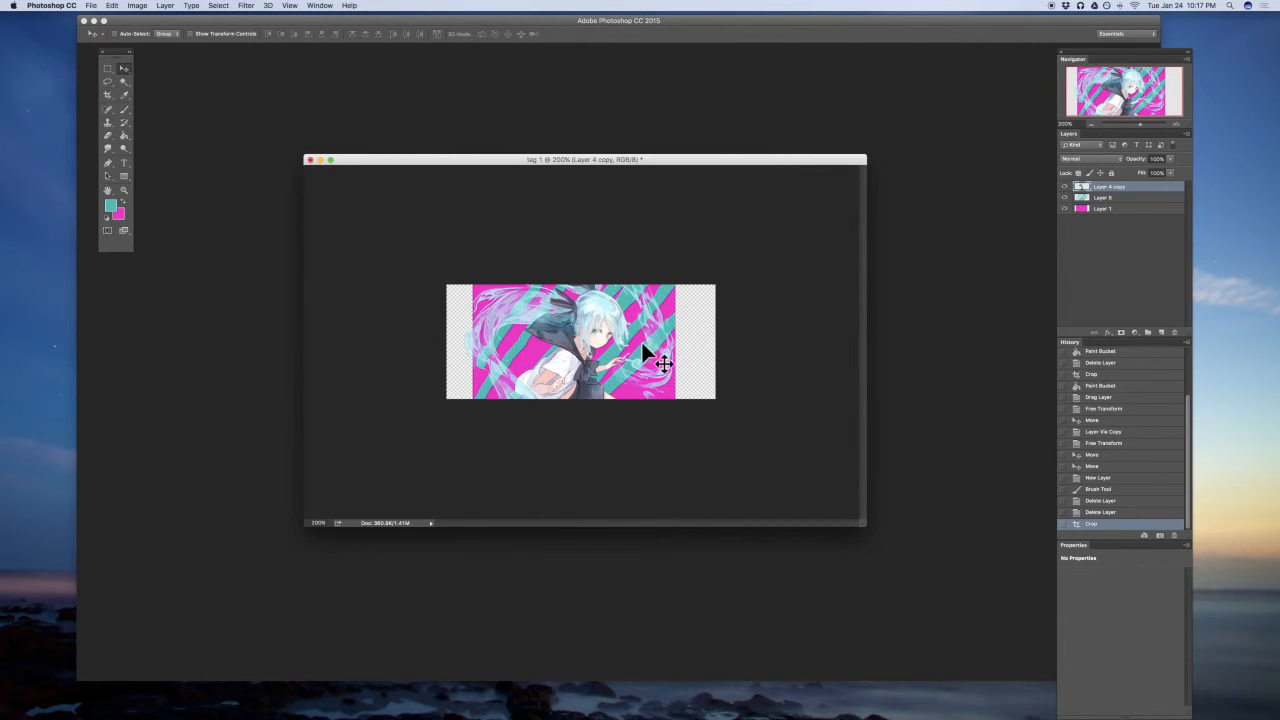
Move the character, teal stripe and magenta background layers one after another within the cropped canvas.
left_click_drag(587, 304, 582, 378)
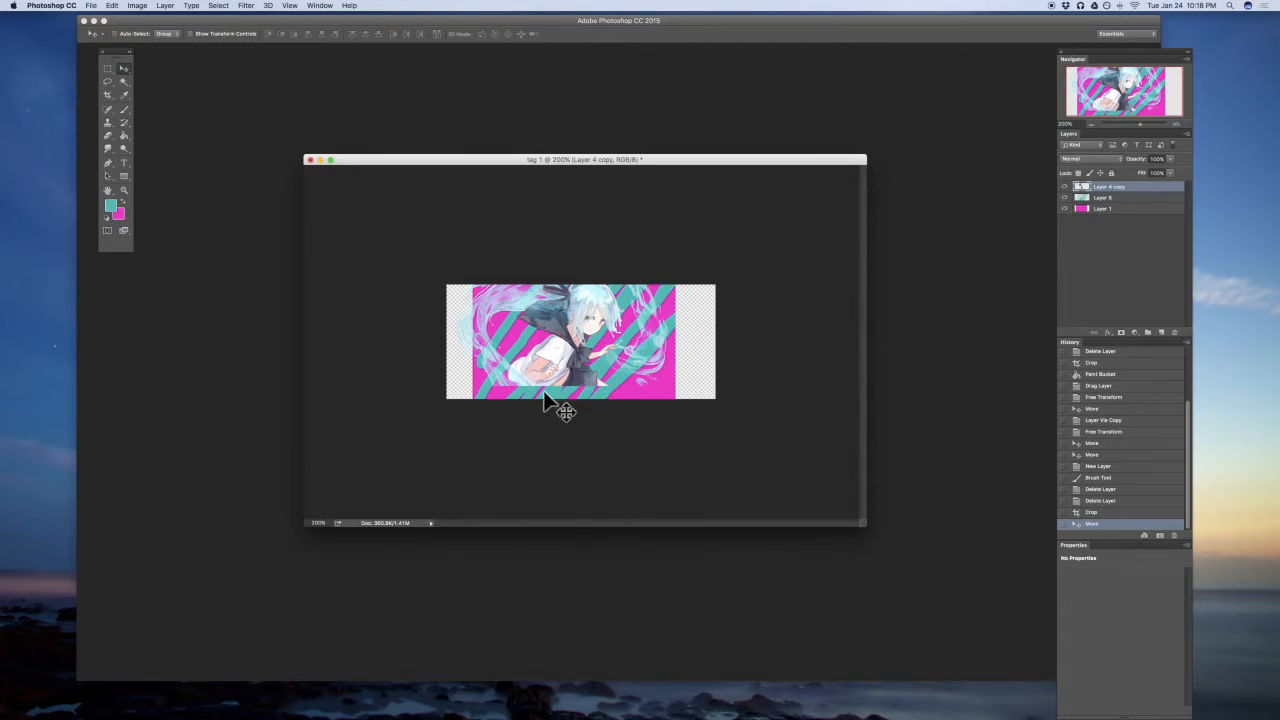
left_click(1105, 200)
mouse_move(709, 371)
left_mouse_down()
mouse_move(723, 337)
mouse_move(737, 363)
mouse_move(700, 391)
left_mouse_up()
left_click(1108, 209)
left_click_drag(800, 326, 764, 330)
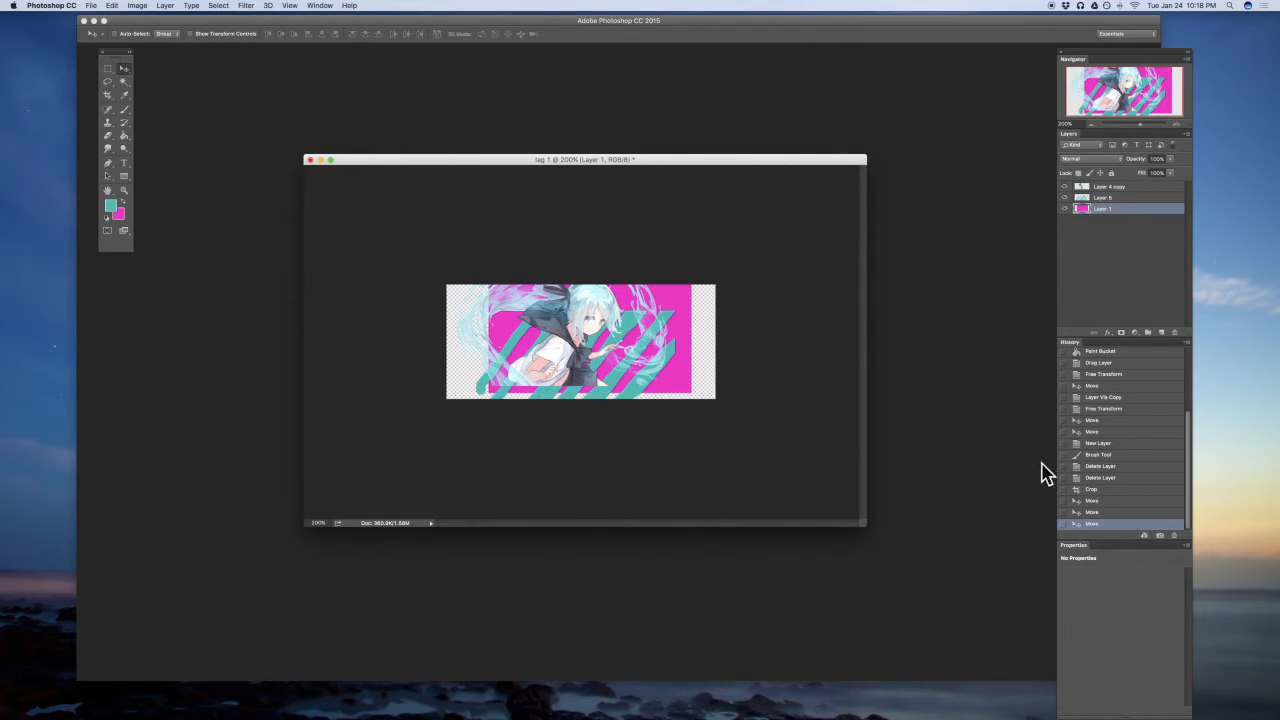
Revert the image to its state before the layer moves and the crop, and return to the Move tool.
left_click(1100, 490)
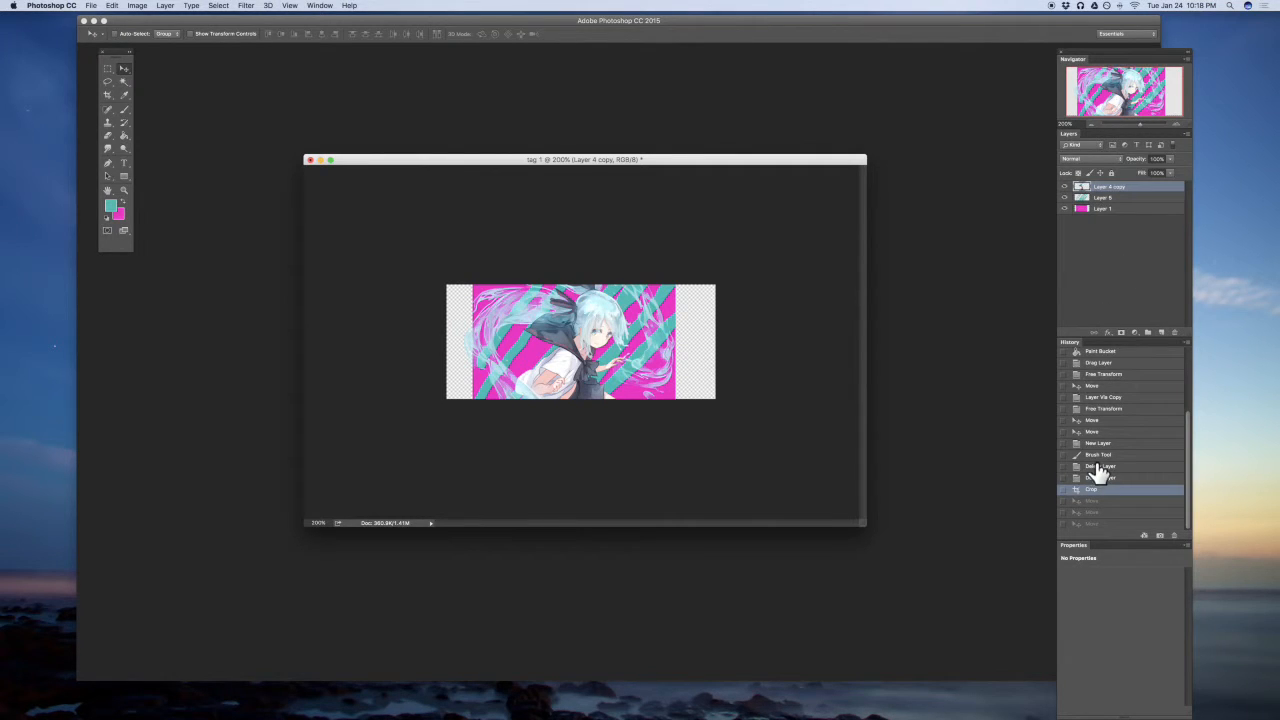
left_click(108, 97)
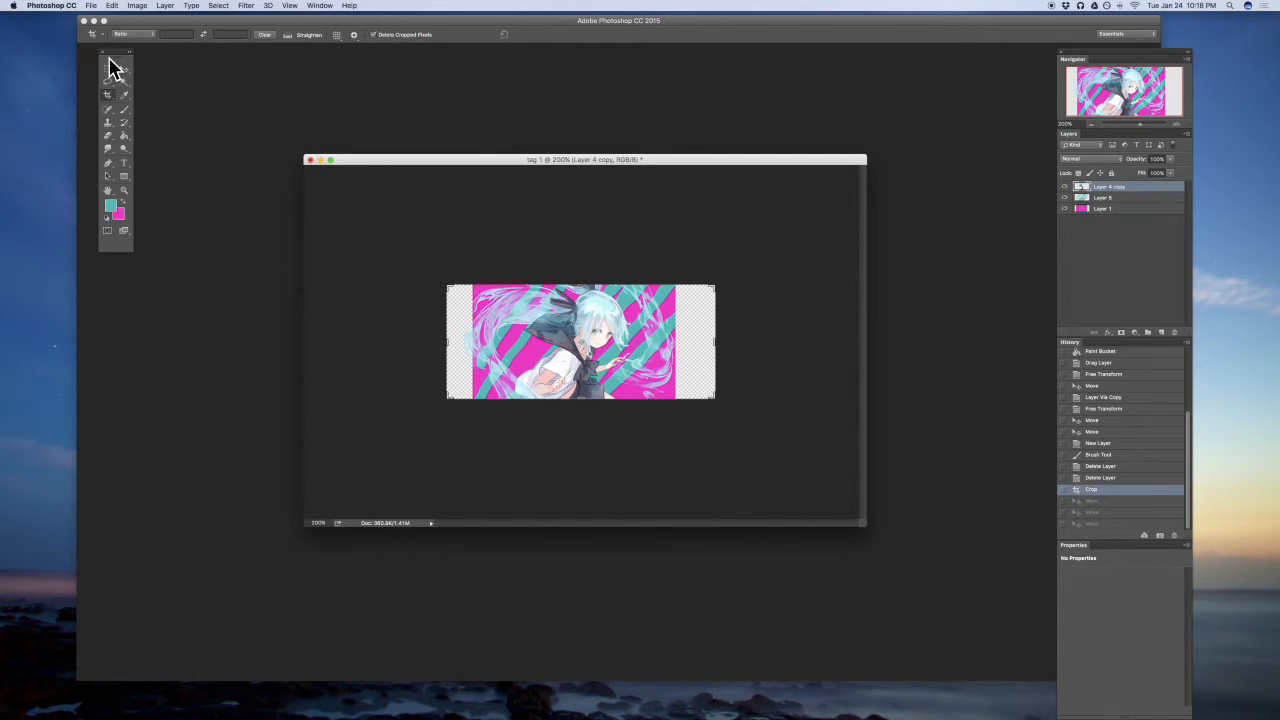
left_click(1136, 478)
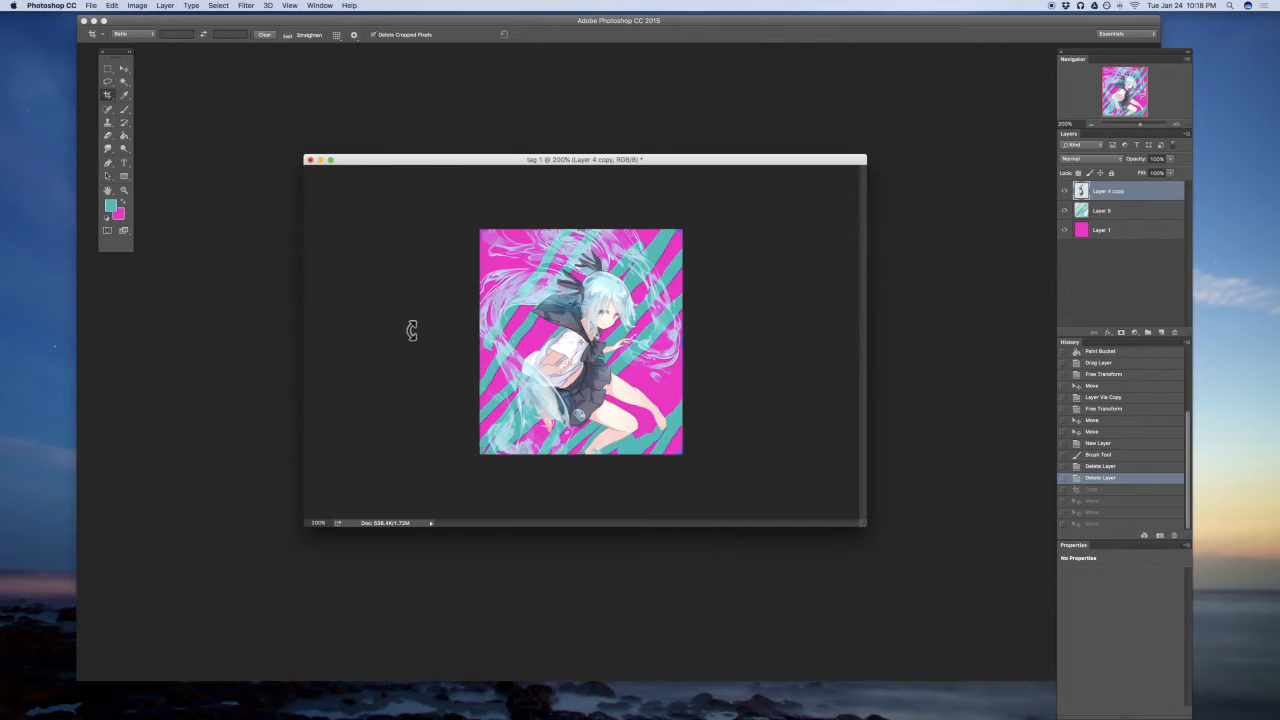
left_click(124, 68)
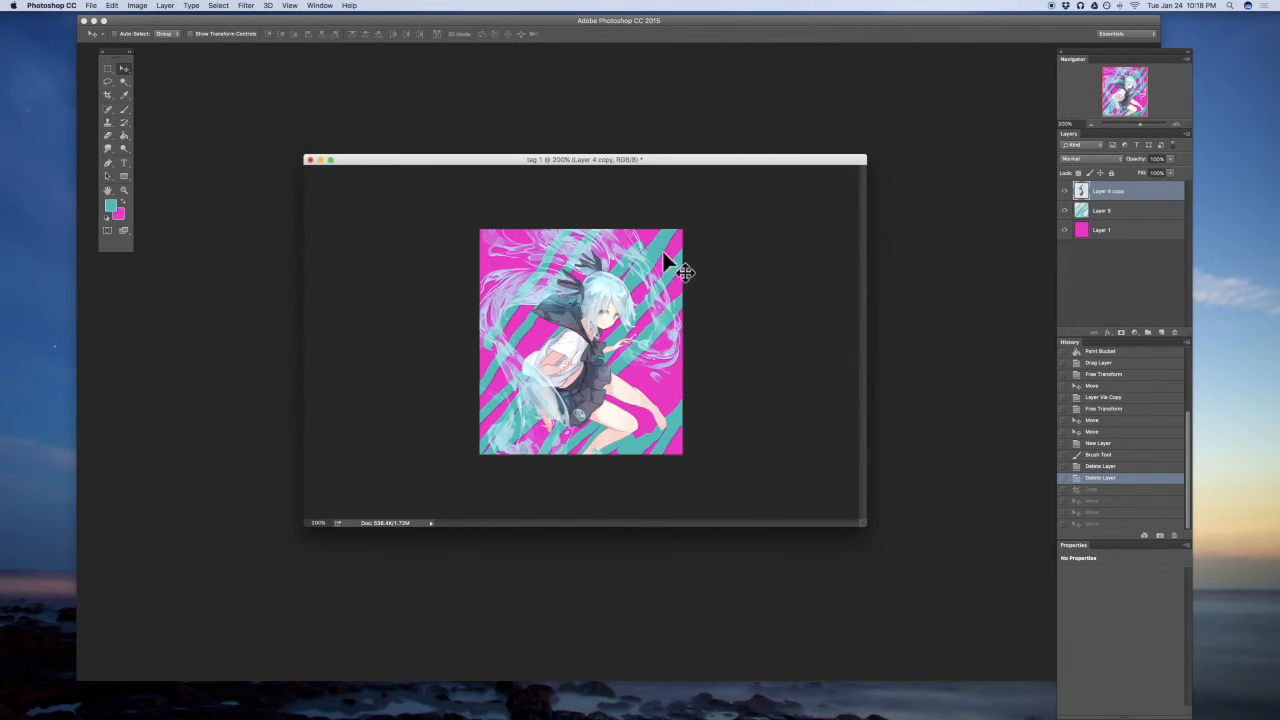
Add a new layer at the top of the stack, apply the merged image to it, and hide the three layers below.
left_click(1161, 332)
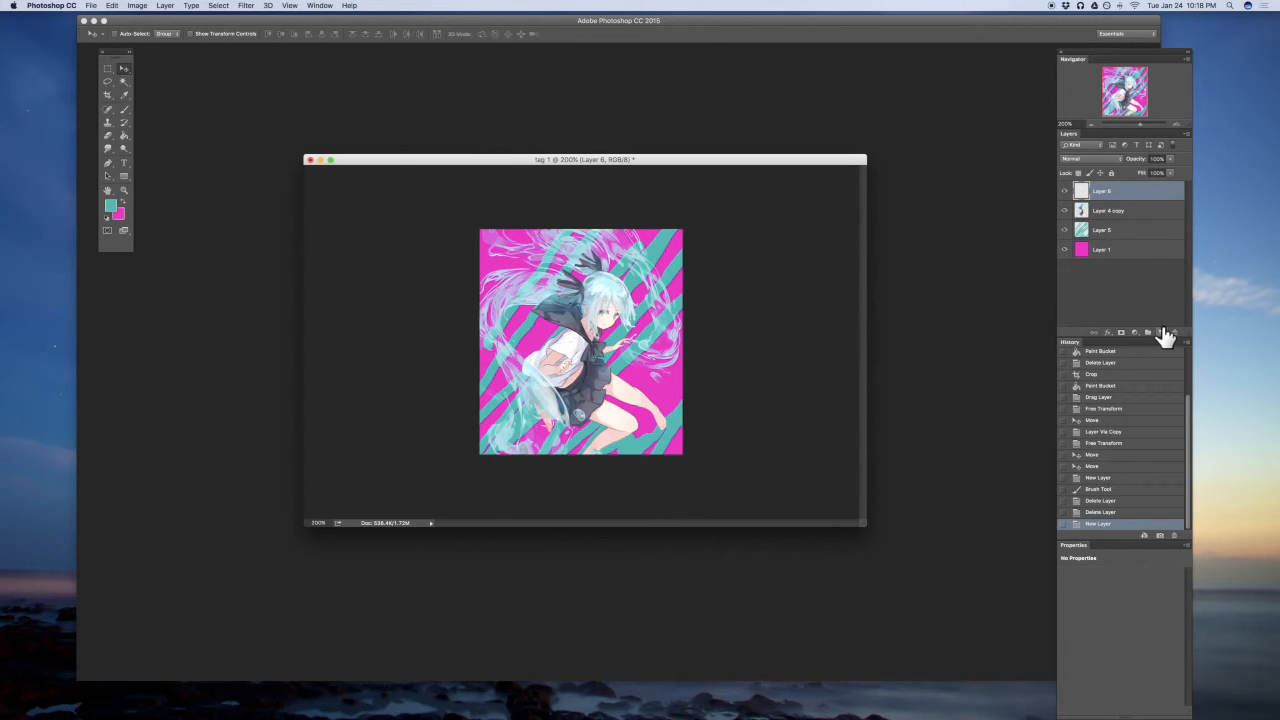
left_click(138, 6)
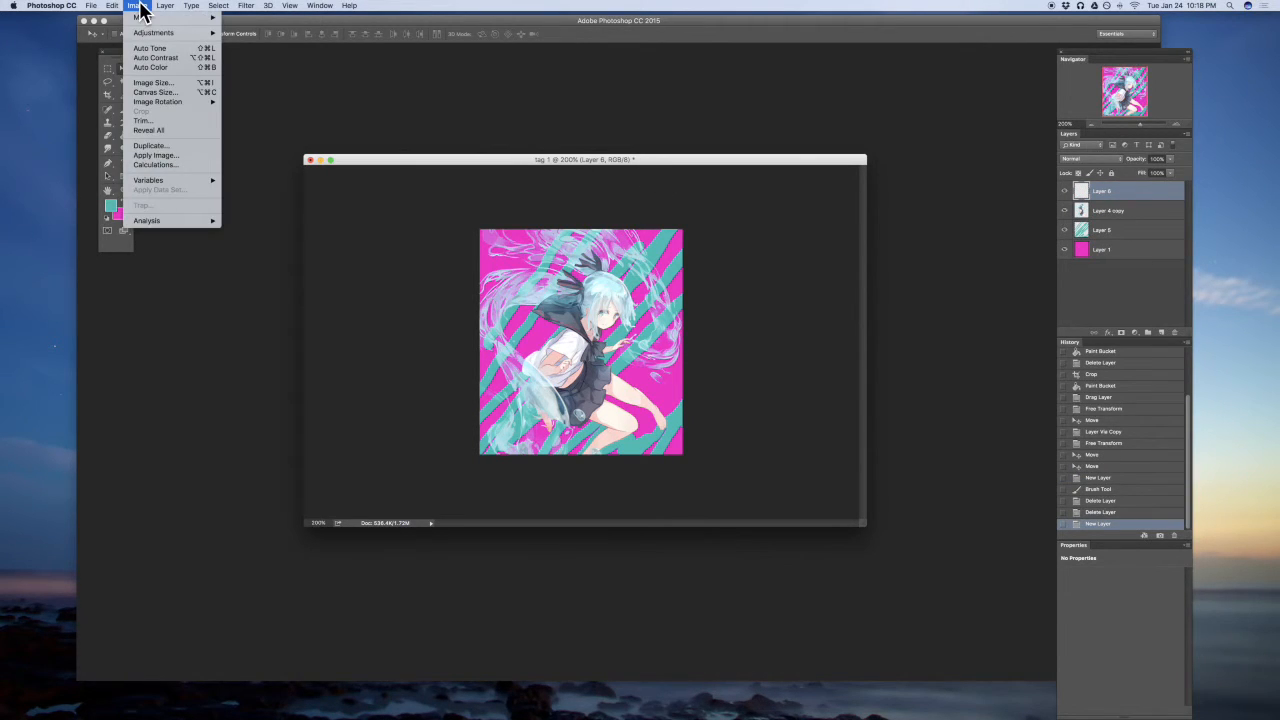
left_click(152, 156)
left_click(744, 300)
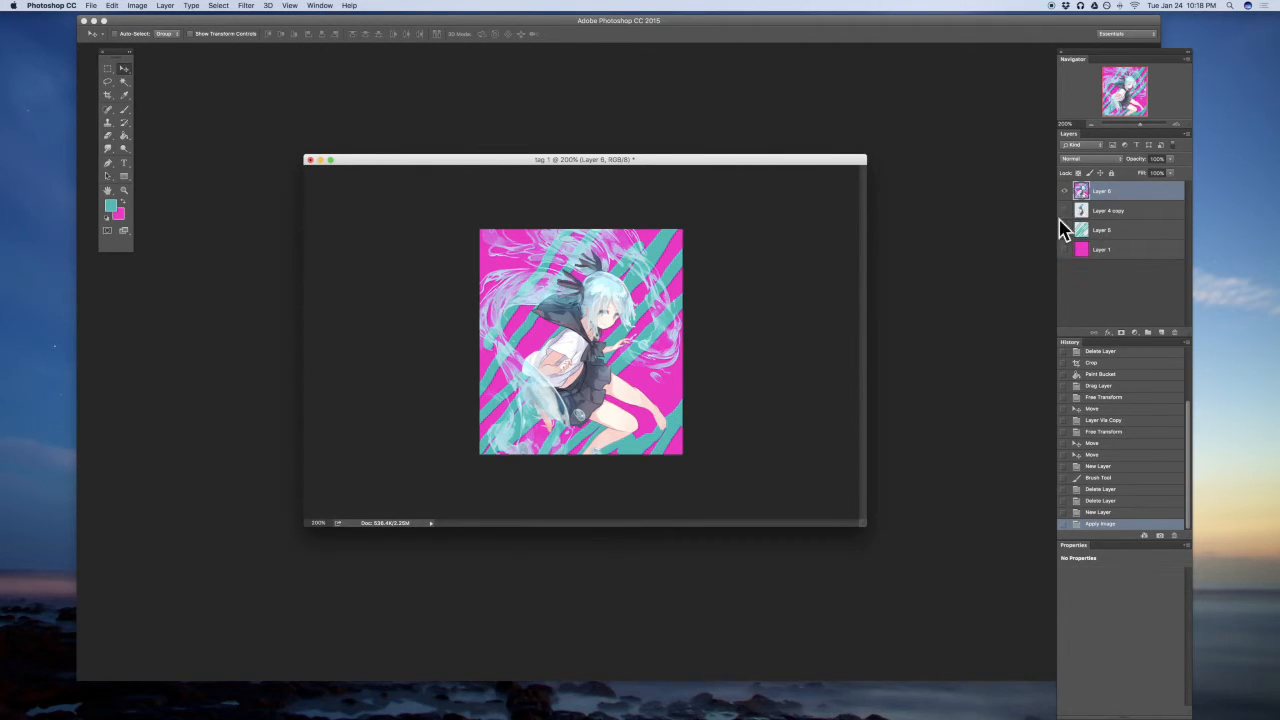
Toggle the visibility of the merged Layer 6 off and on, move it slightly, and undo the move.
left_click(1064, 191)
left_click(1064, 191)
left_click_drag(586, 258, 600, 265)
key("super+z")
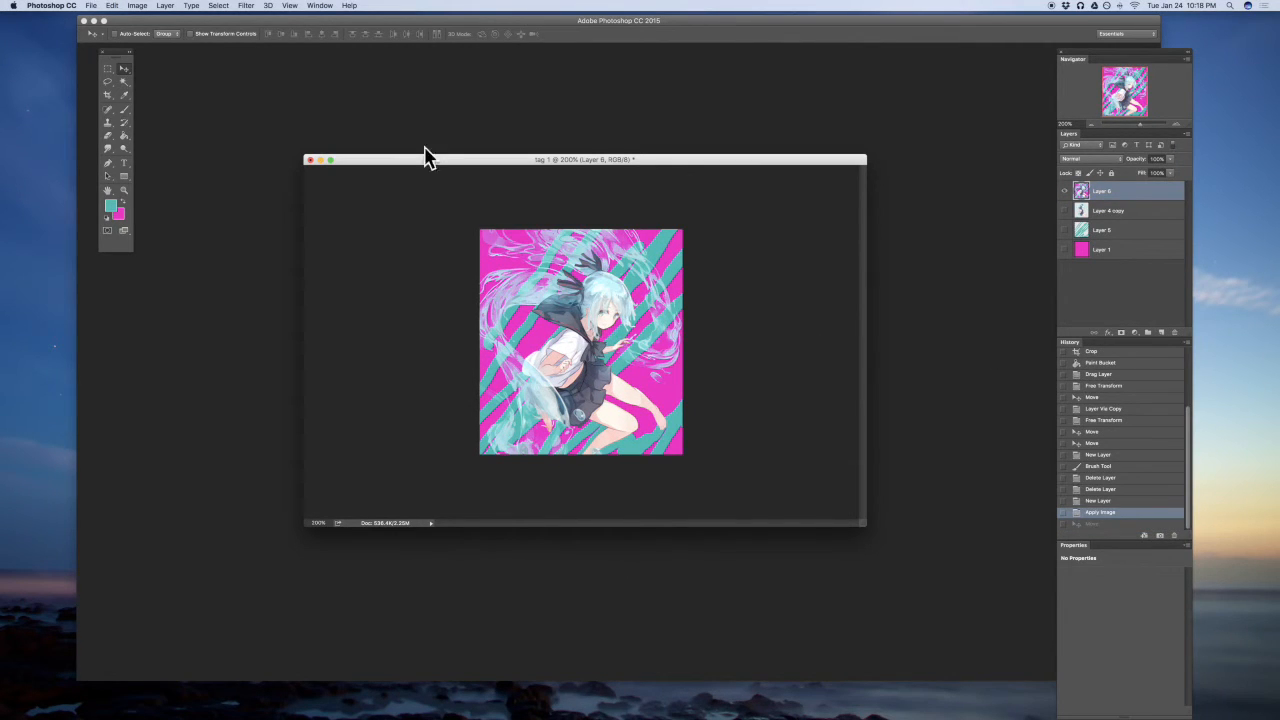
Create a new 300 × 200 pixel RGB document at 72 pixels/inch with transparent background, and reposition its window beside tag 1.
left_click(90, 6)
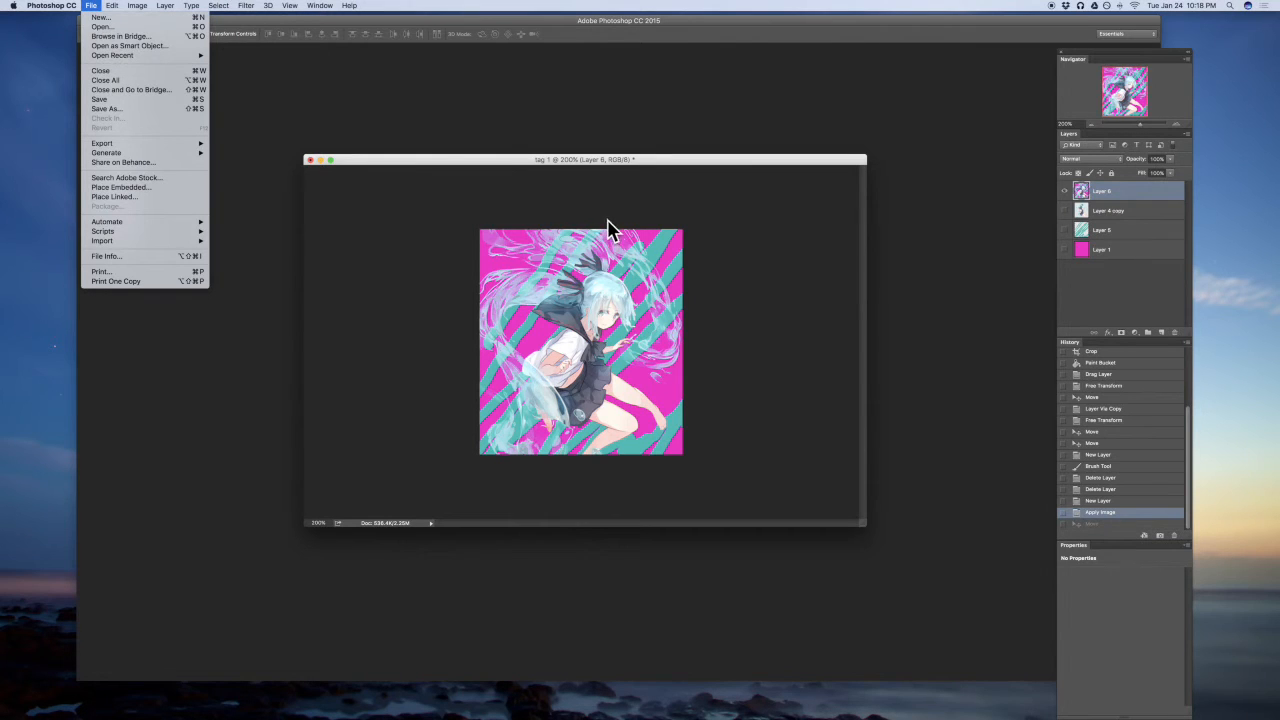
left_click(157, 18)
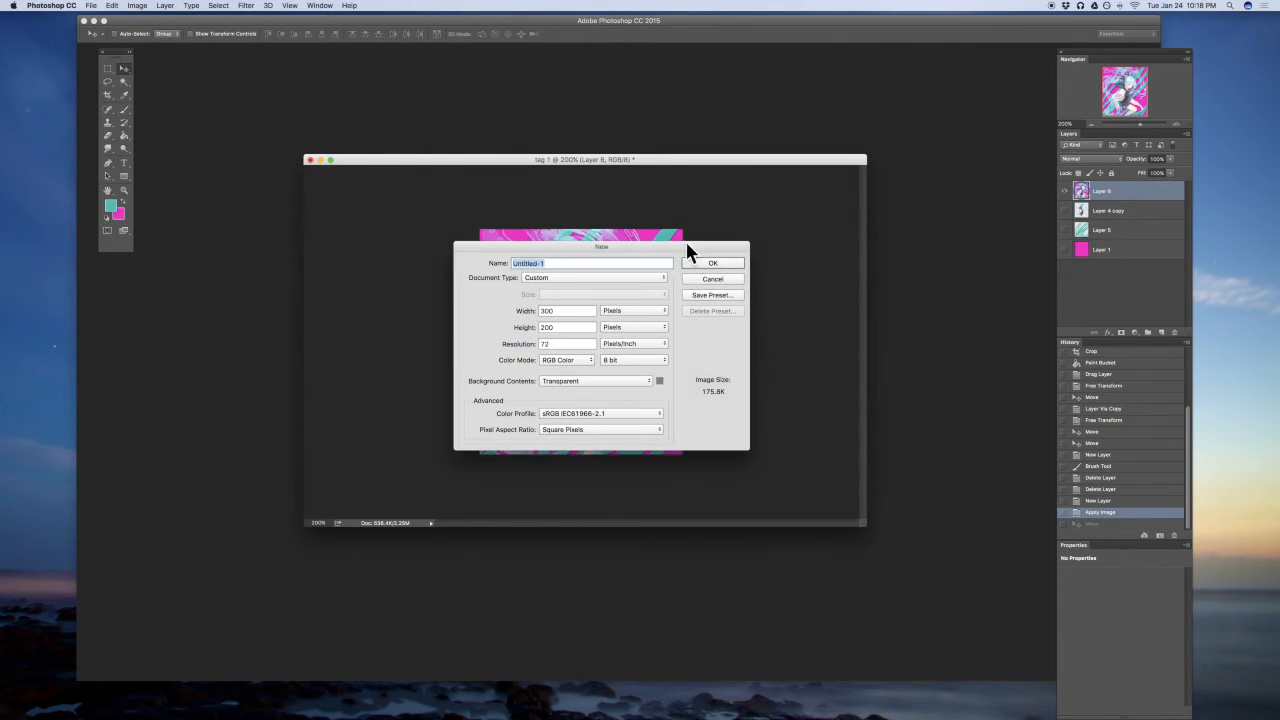
left_click(712, 263)
left_click_drag(457, 166, 486, 132)
Extend the new document's canvas on all sides with Crop, and copy the merged Layer 6 from tag 1 into it.
left_click(107, 95)
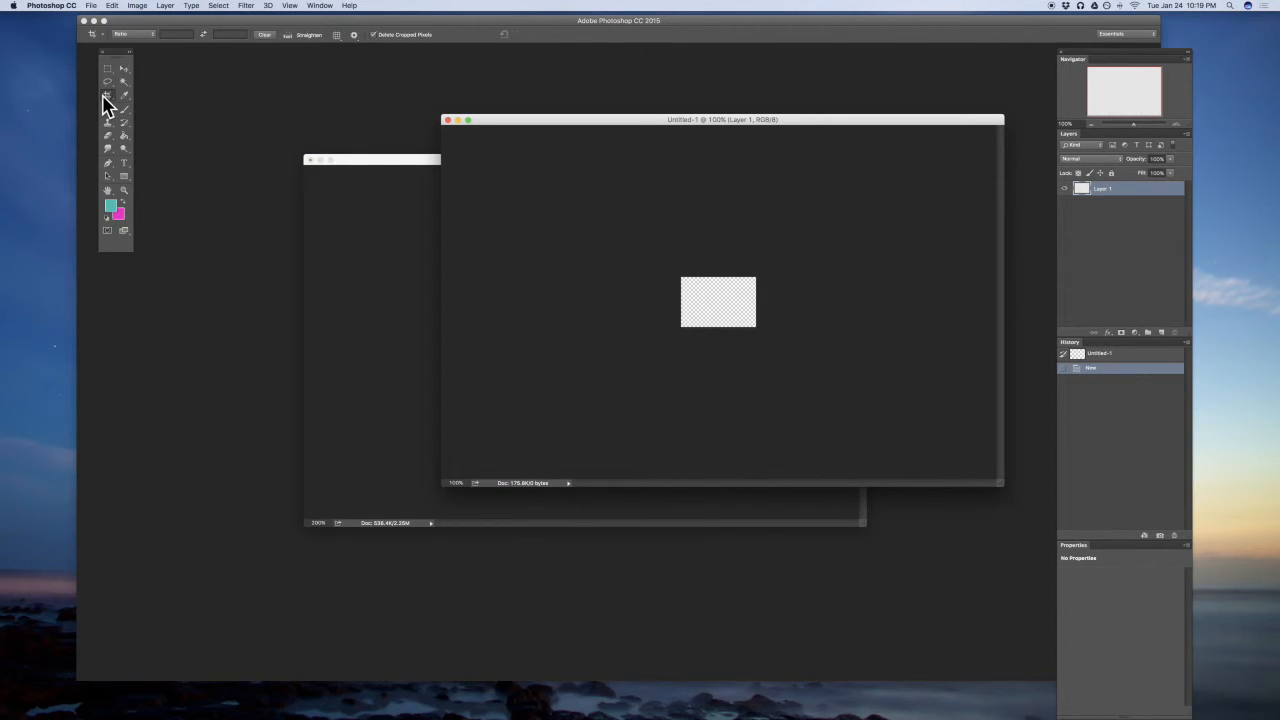
left_click(676, 277)
left_click_drag(677, 274, 608, 200)
right_click(731, 297)
left_click(660, 278)
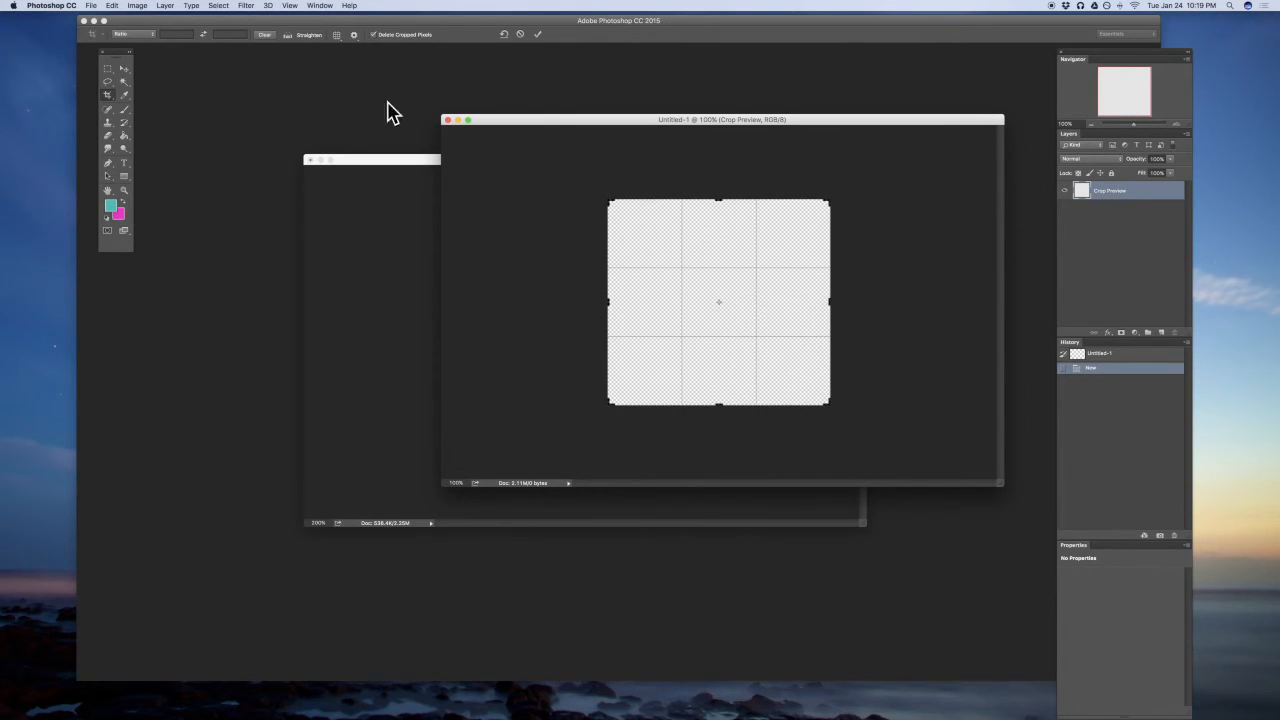
left_click(124, 68)
left_click(722, 230)
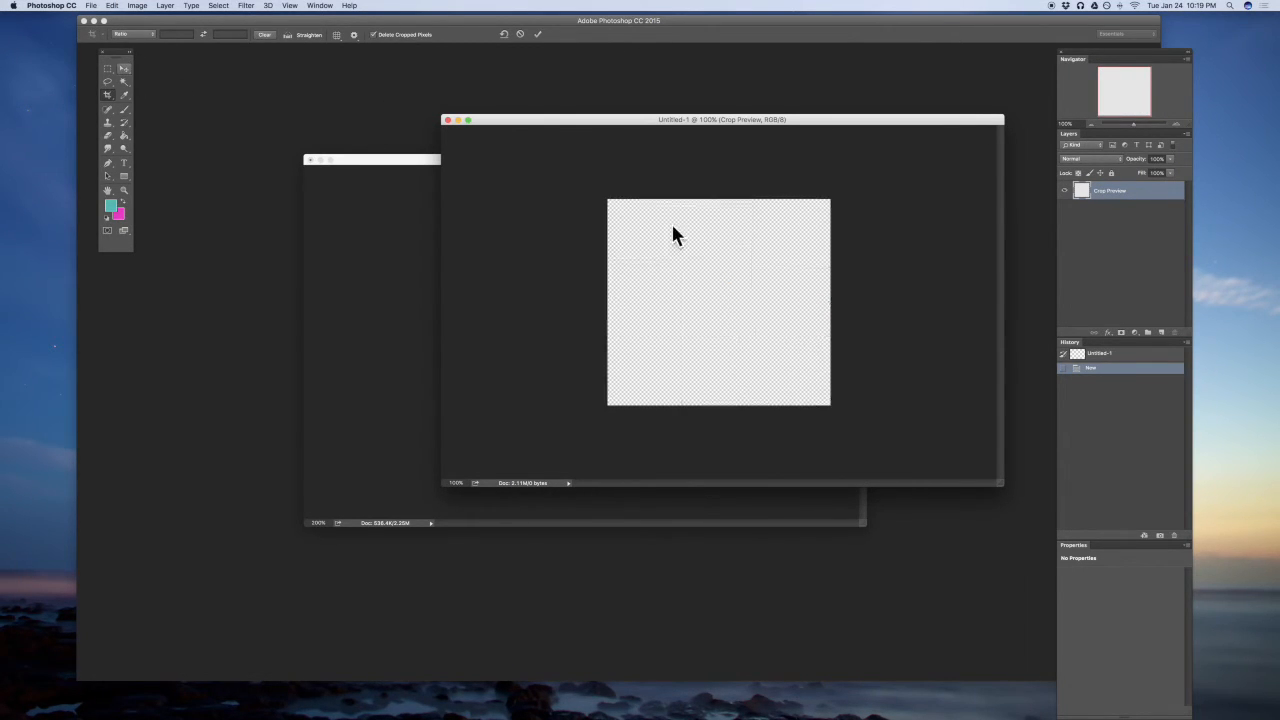
left_click(310, 255)
left_click_drag(1088, 191, 948, 252)
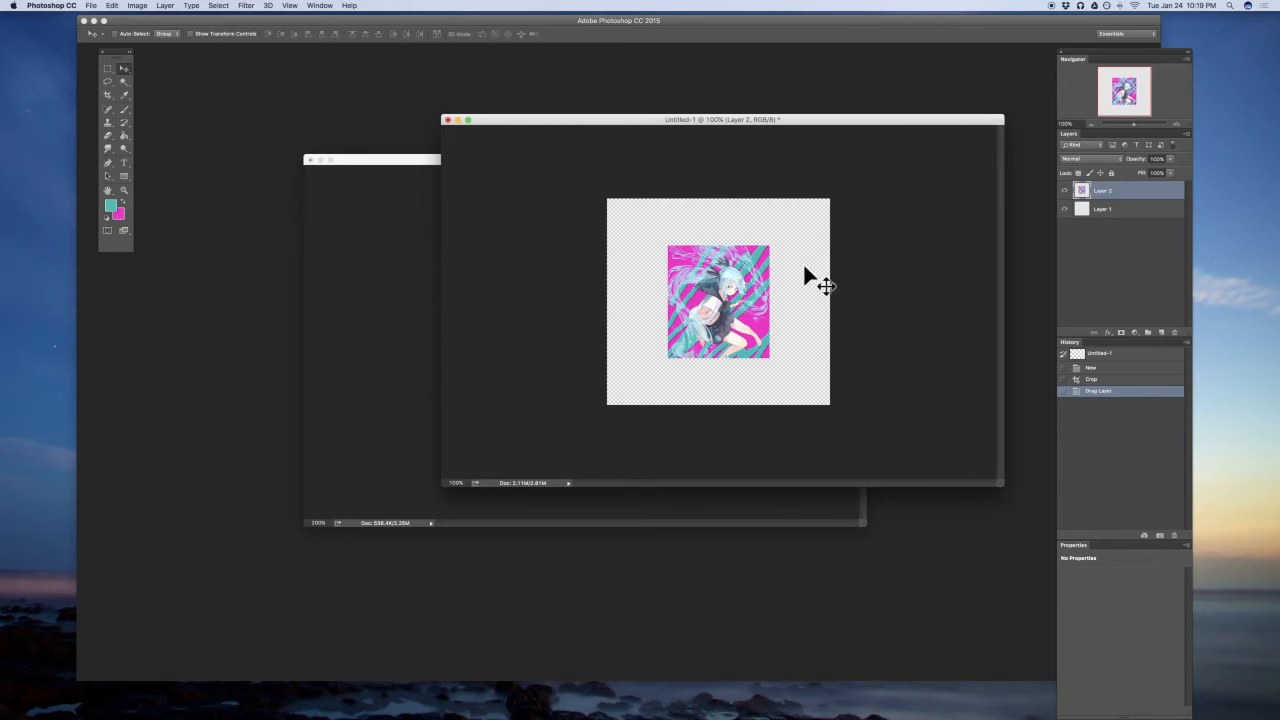
Crop the new document to a horizontal band around the character's upper body, flush with the artwork's left and right edges.
left_click(107, 97)
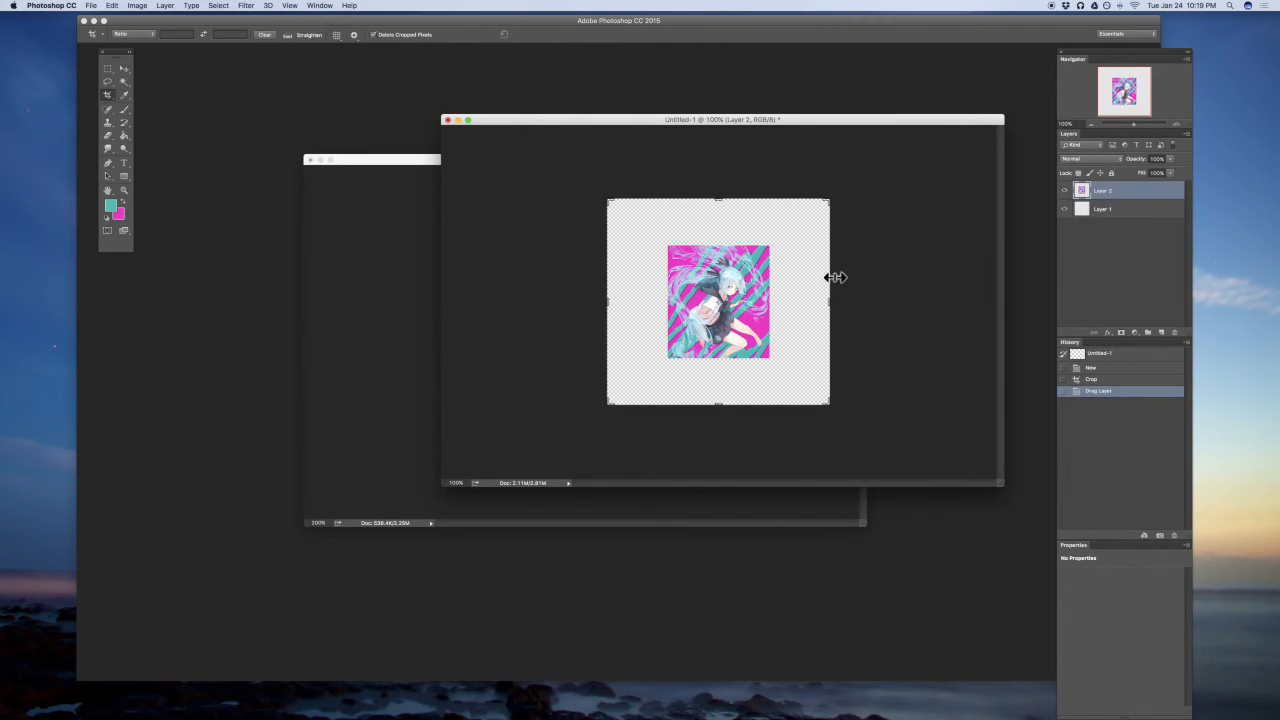
left_click_drag(607, 200, 622, 221)
left_click_drag(728, 381, 730, 333)
left_click_drag(814, 302, 789, 294)
left_click_drag(659, 298, 670, 294)
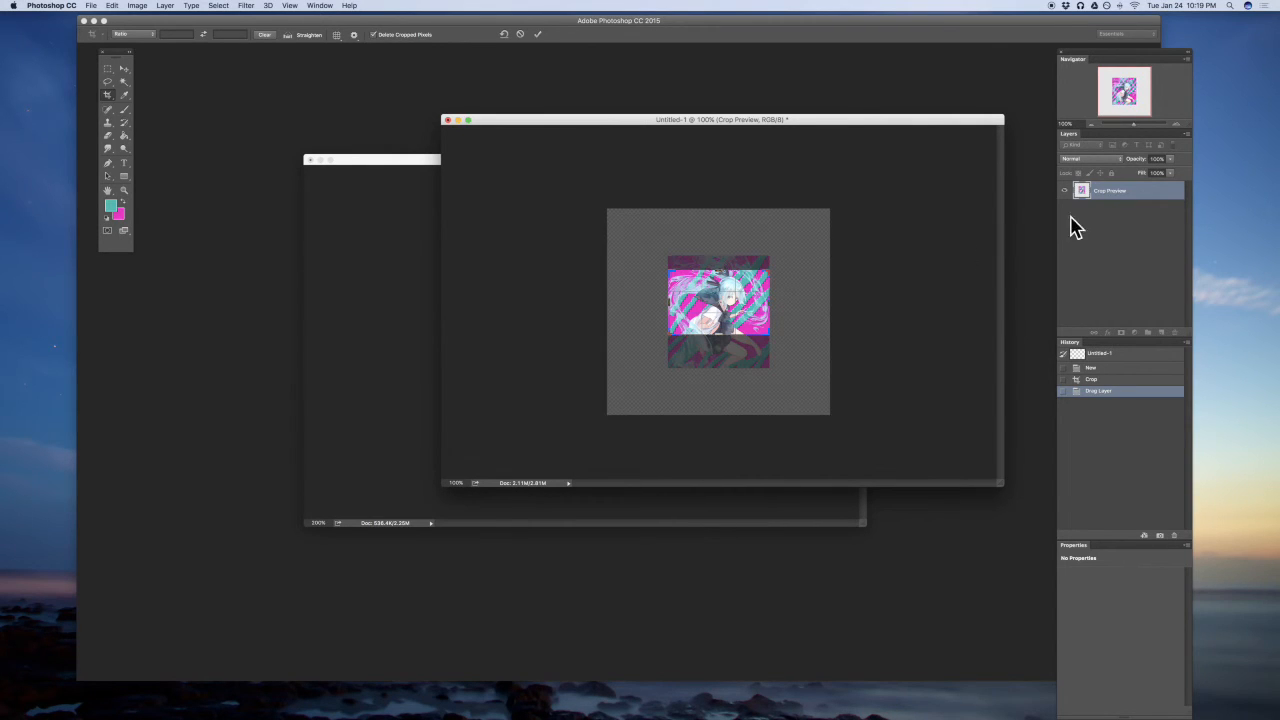
left_click(1176, 124)
left_click(1176, 124)
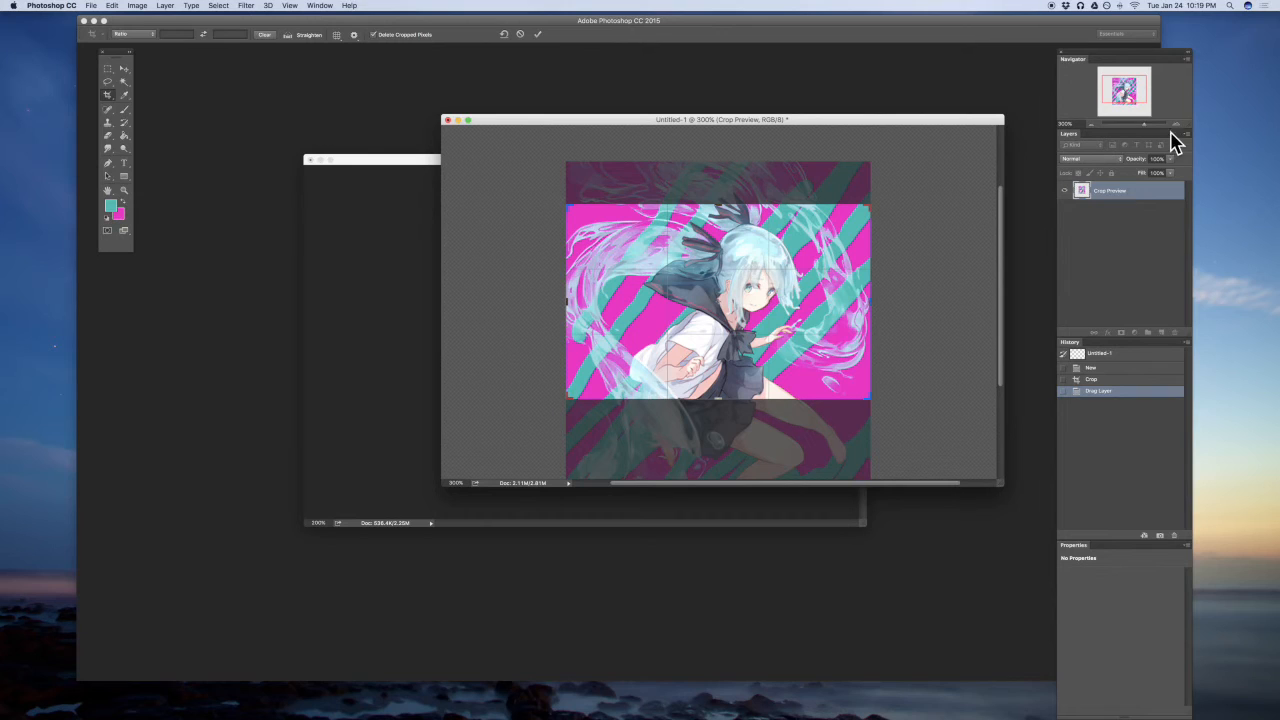
left_click(124, 69)
left_click(718, 233)
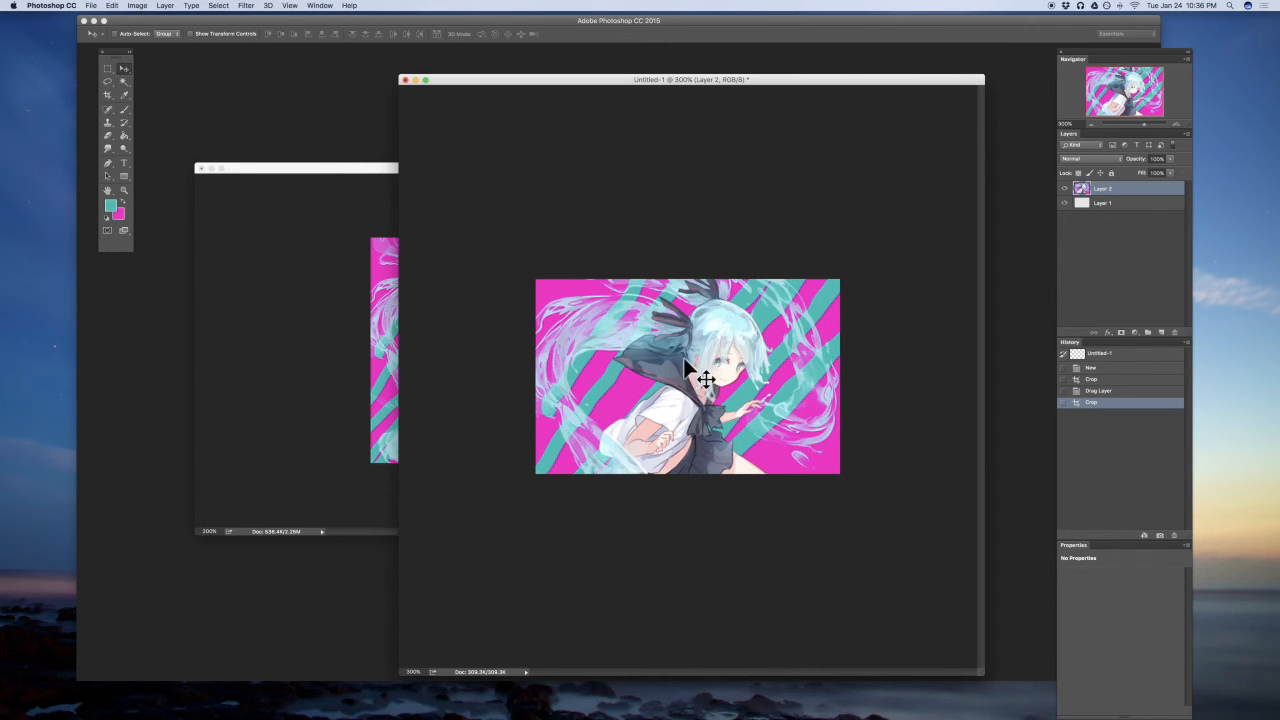
Compare the image and layers of the tag 1 document with those of the cropped Untitled-1 document.
left_click(329, 341)
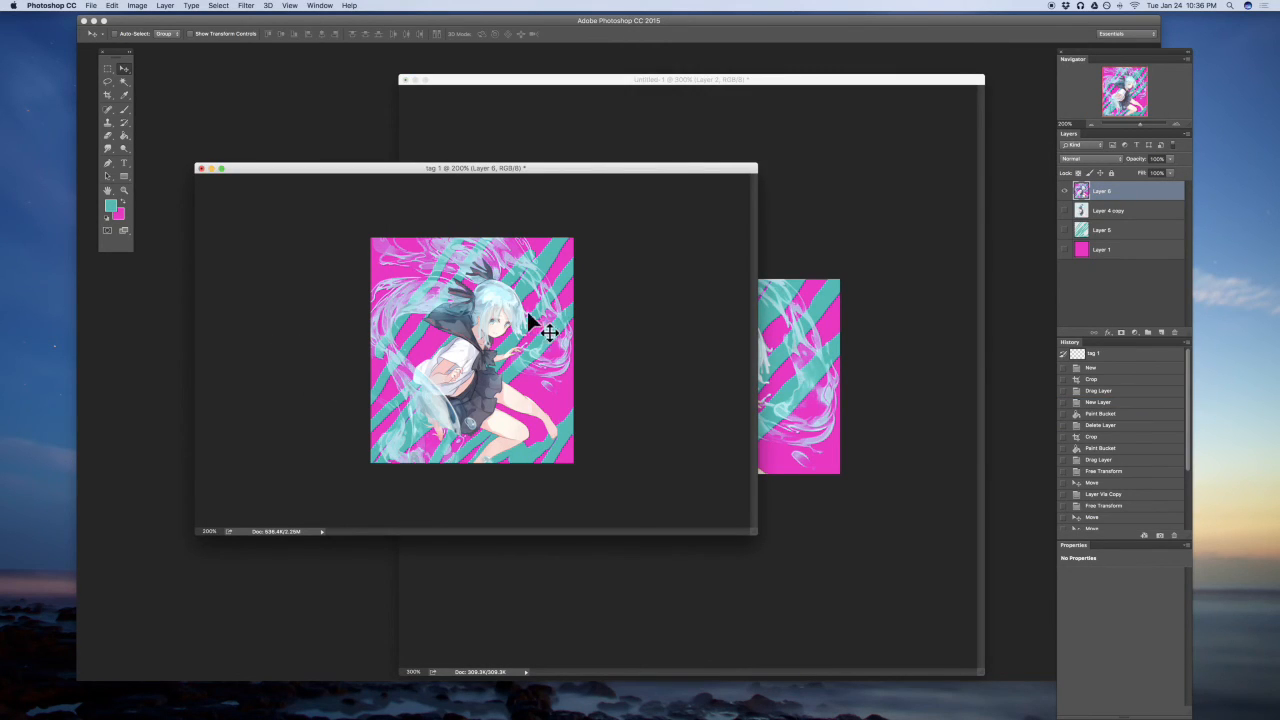
left_click(817, 235)
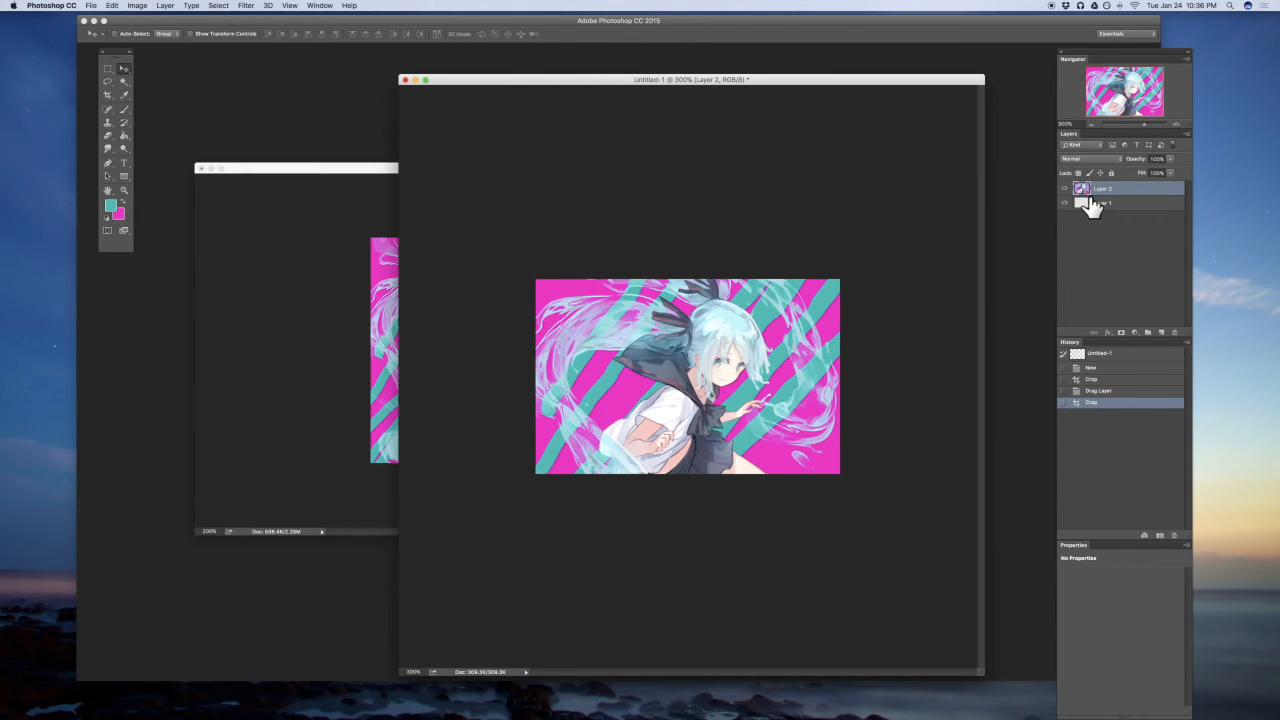
left_click(312, 264)
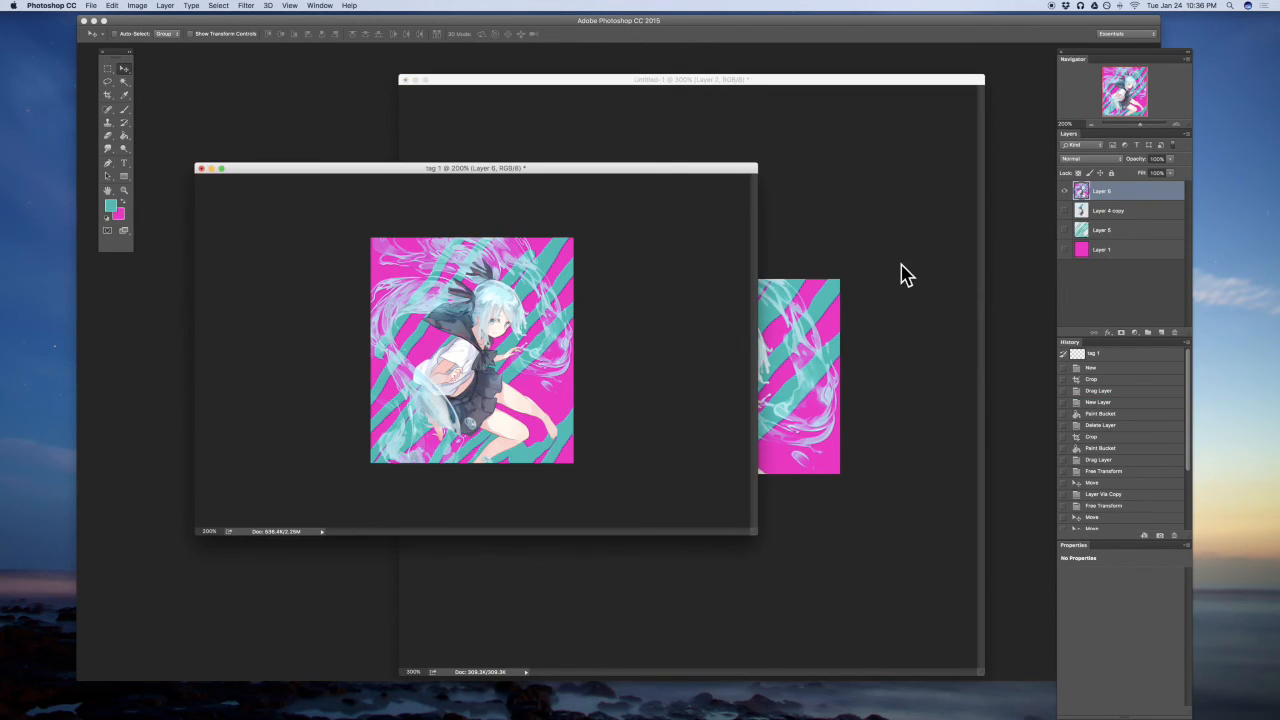
left_click(904, 277)
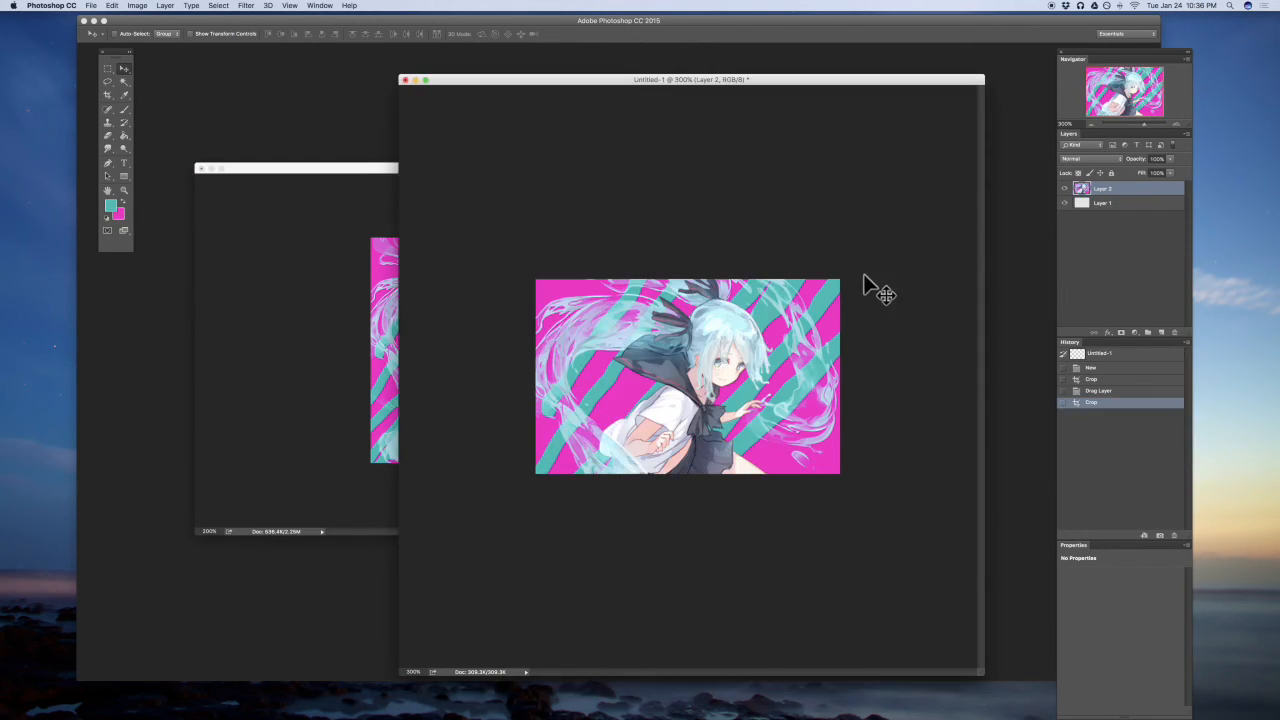
left_click(343, 298)
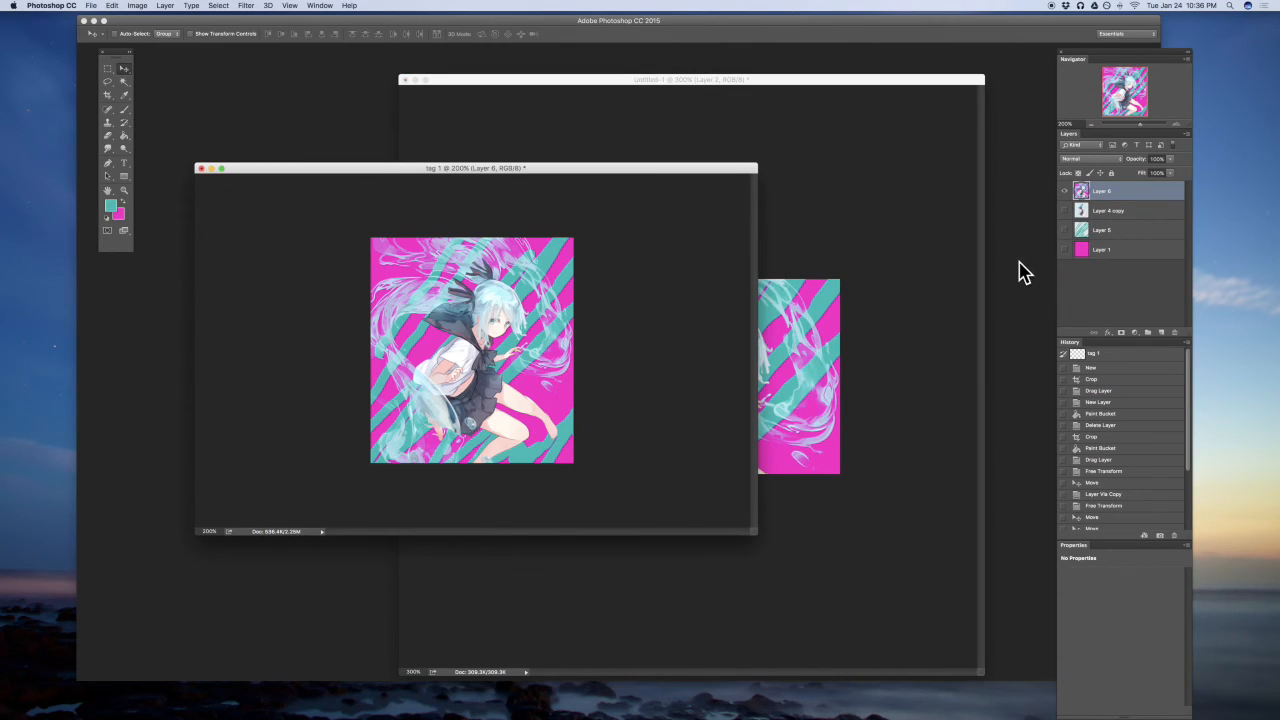
left_click(836, 316)
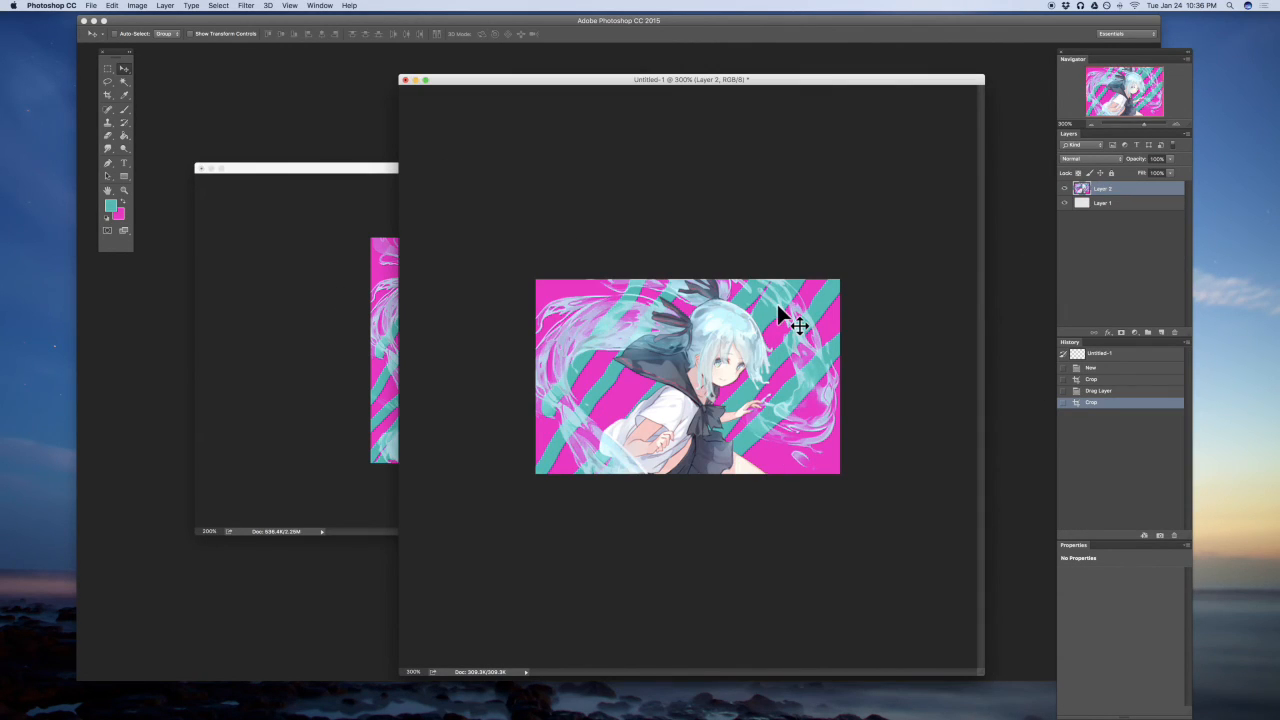
left_click(303, 311)
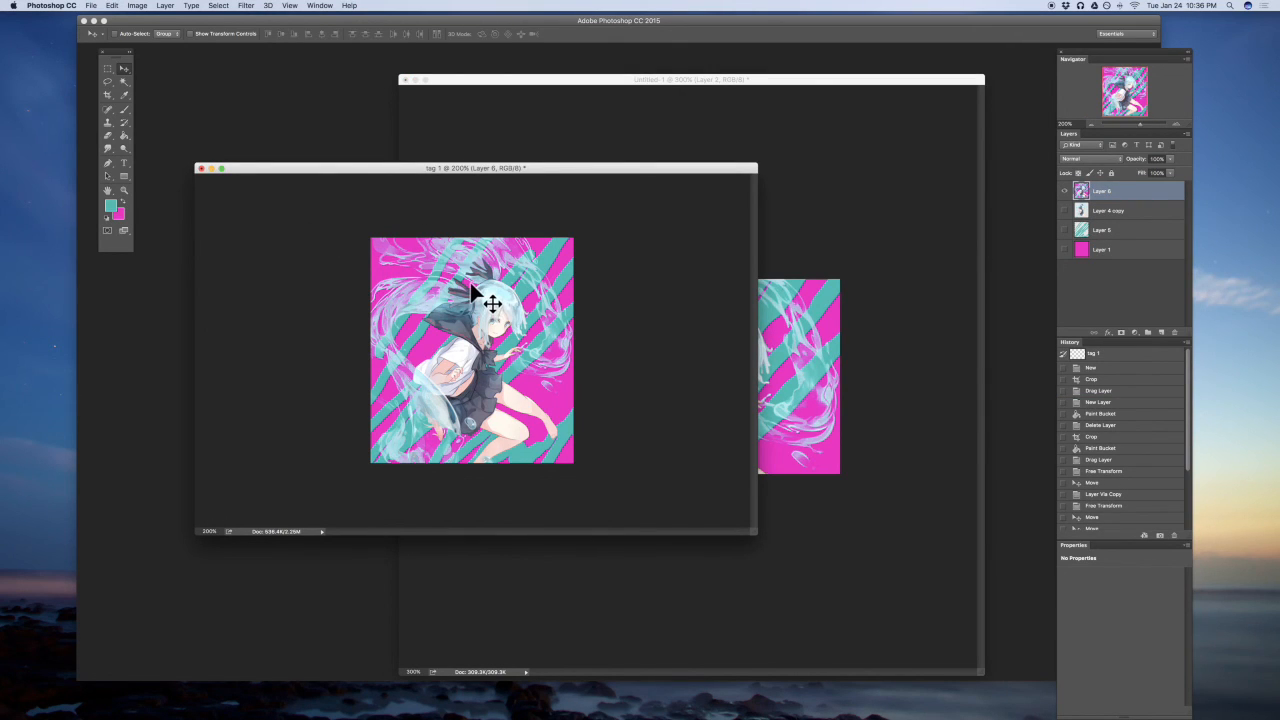
left_click(877, 283)
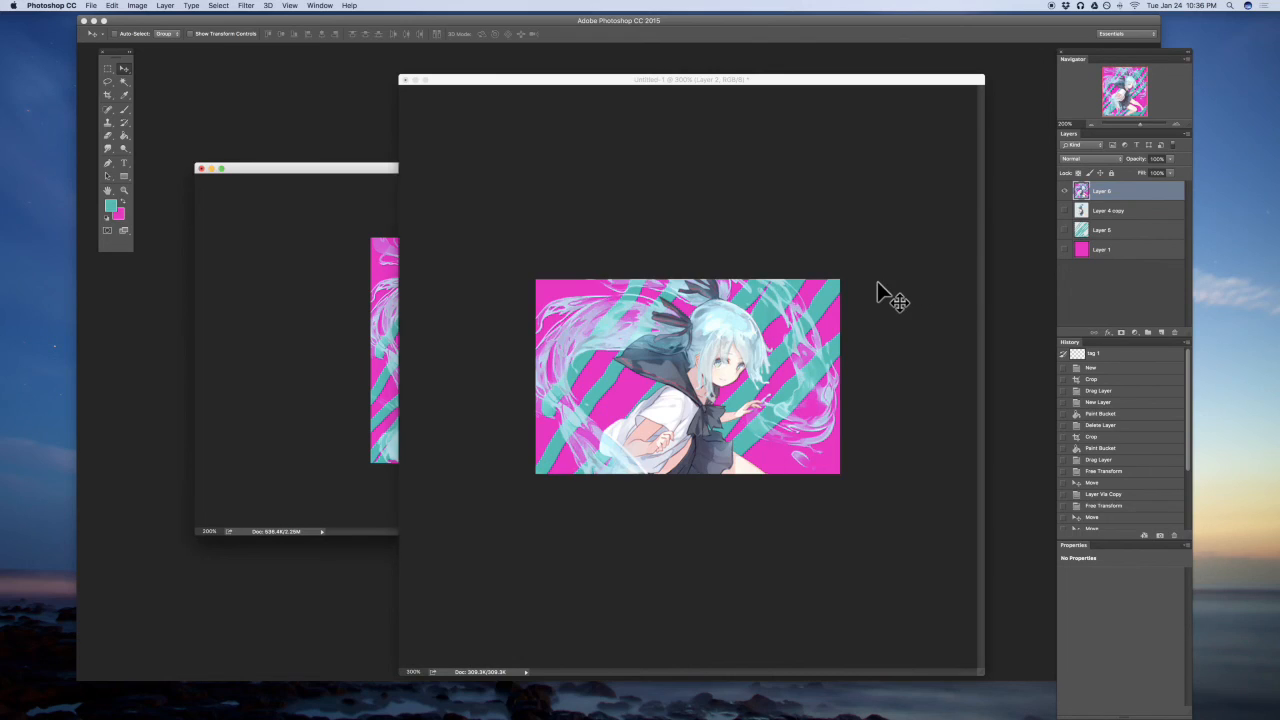